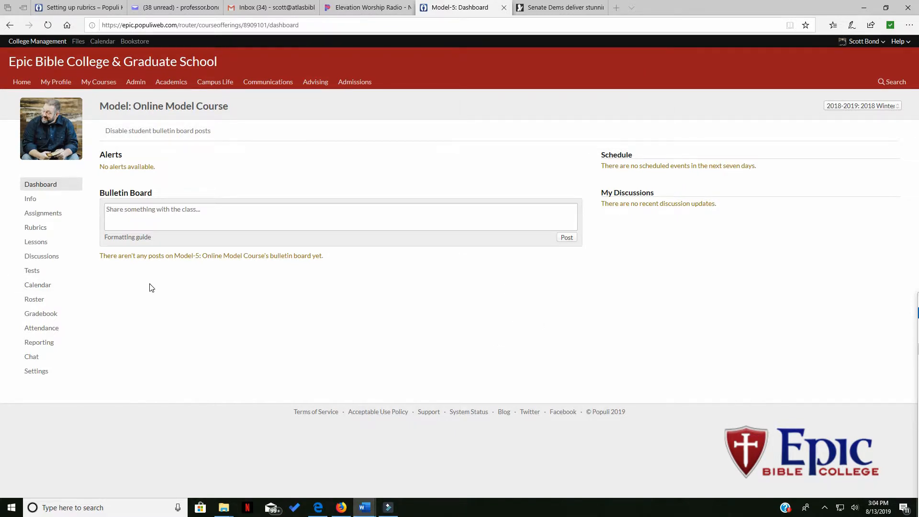
# Step: Add a Classroom Participation assignment group worth 5% of the course to the course's assignments
pyautogui.click(37, 213)
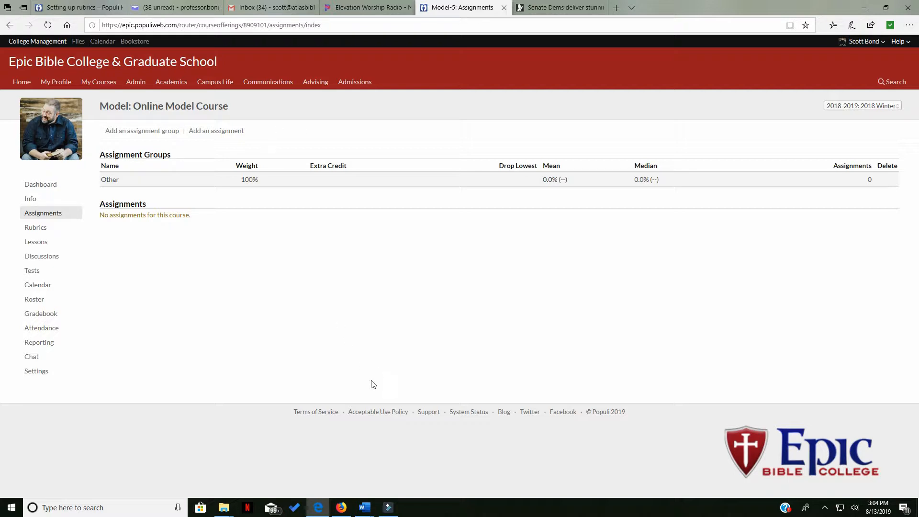
pyautogui.click(137, 133)
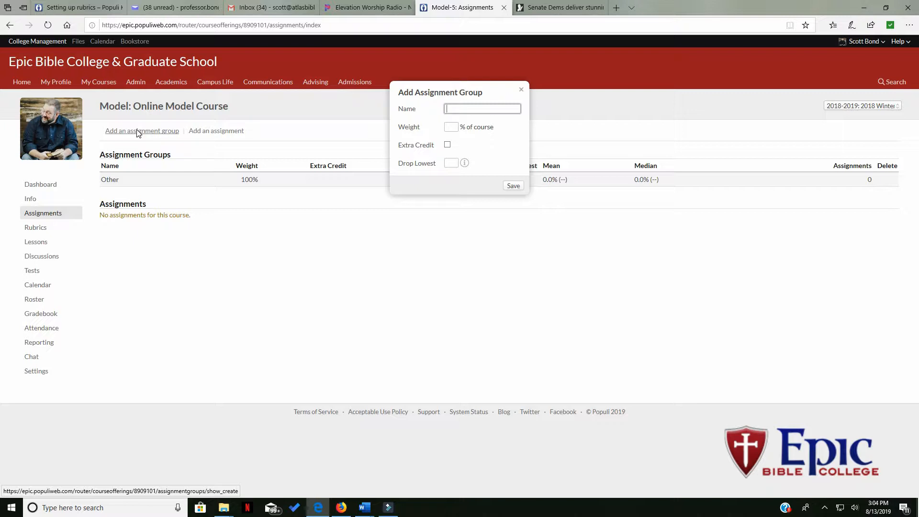
pyautogui.write('Classroom Participation')
pyautogui.click(450, 126)
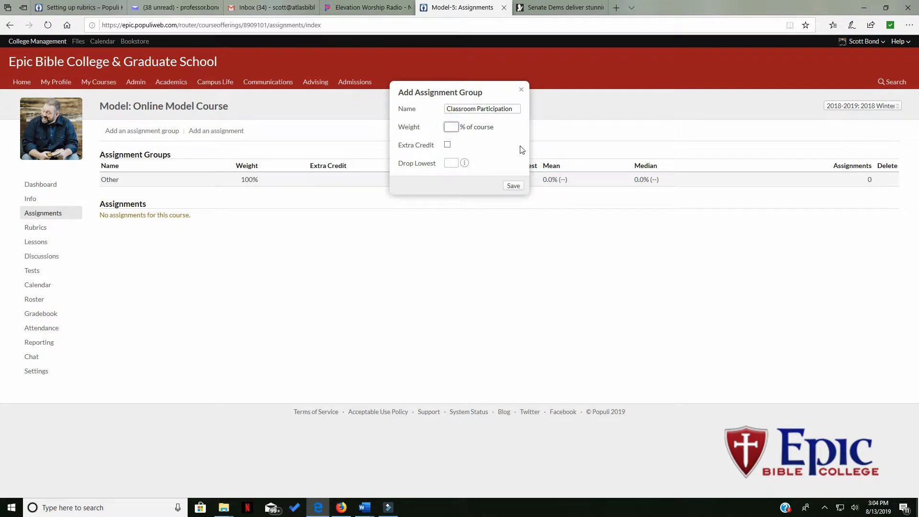
pyautogui.write('5')
pyautogui.click(511, 186)
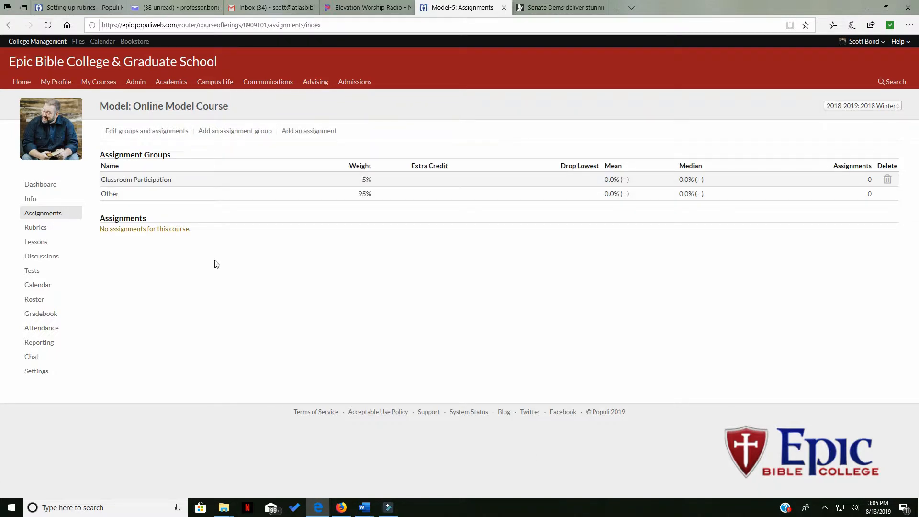
pyautogui.click(162, 130)
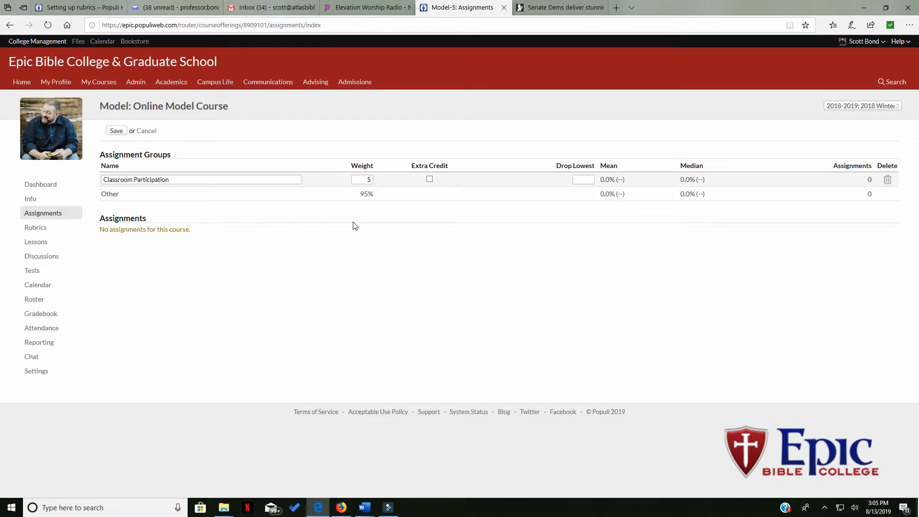
pyautogui.click(144, 132)
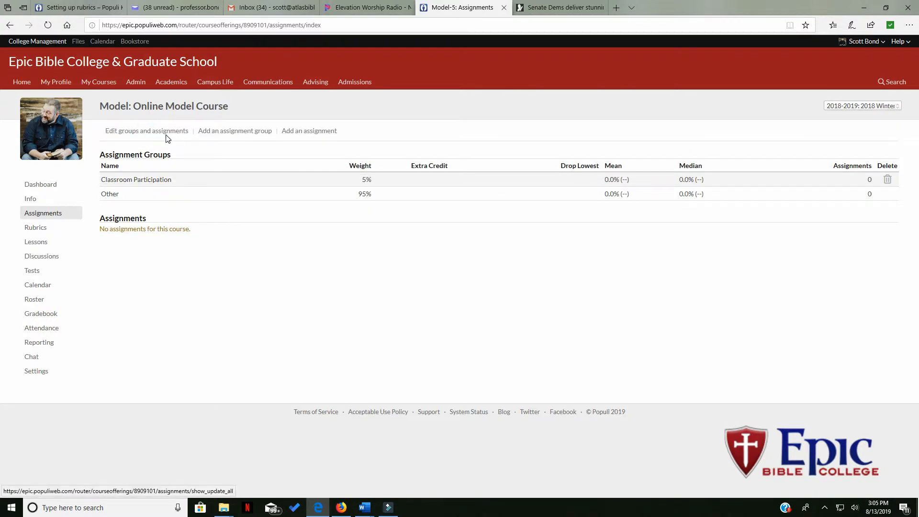
pyautogui.moveTo(170, 132); pyautogui.dragTo(199, 133)
# Step: Add a Capstone Project assignment group with a weight of 30% of the course
pyautogui.click(220, 131)
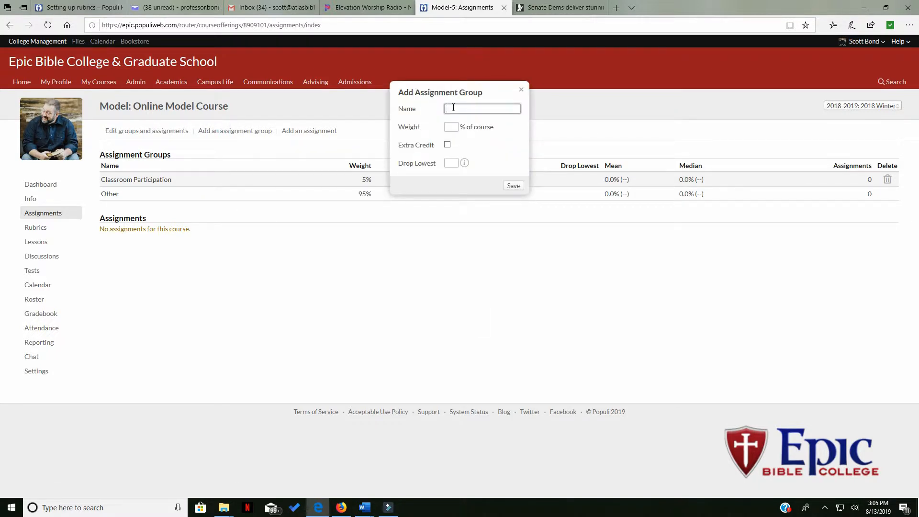
pyautogui.write('Capstone Project')
pyautogui.click(451, 128)
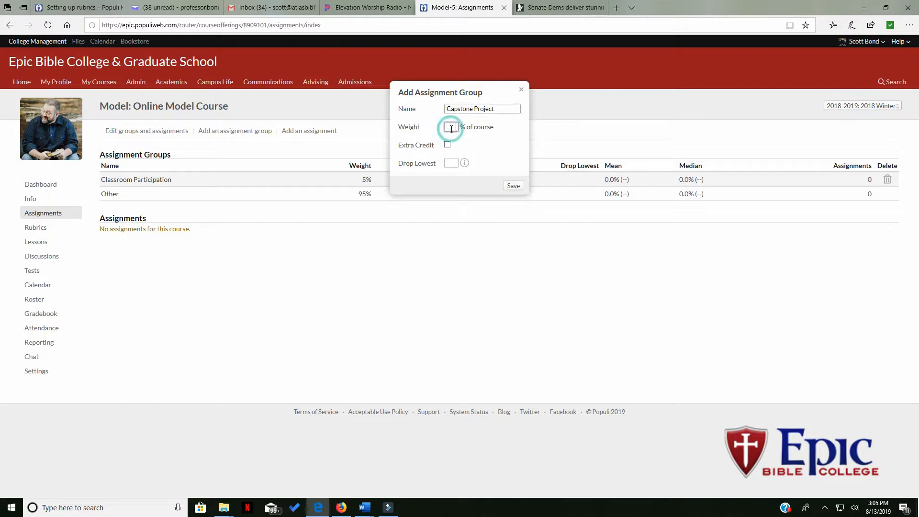
pyautogui.write('30')
pyautogui.click(516, 186)
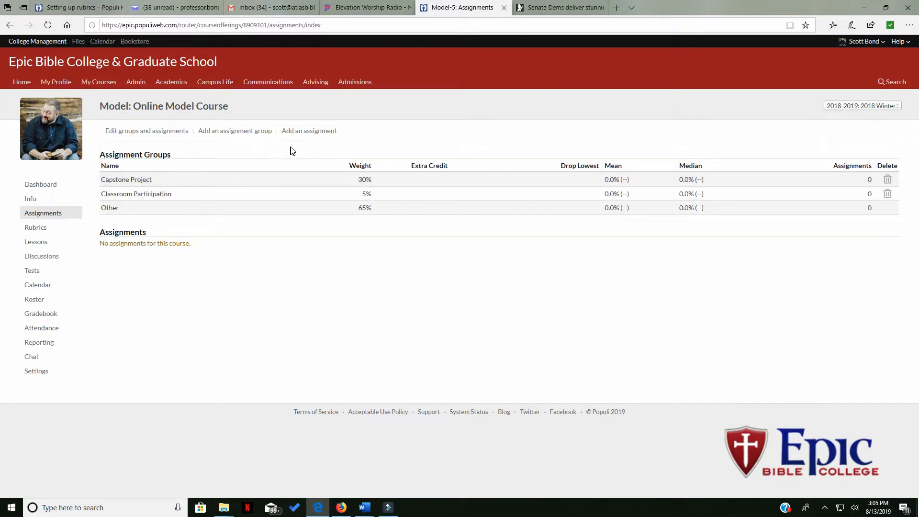
# Step: Add a Weekly Study Questions assignment group with a weight of 25% of the course
pyautogui.click(240, 130)
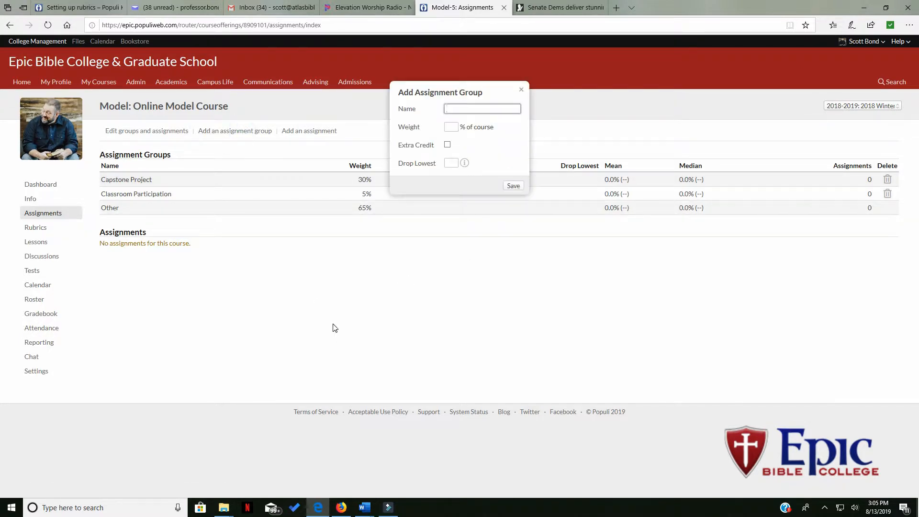
pyautogui.write('Weekly Study Questions')
pyautogui.click(450, 128)
pyautogui.write('25')
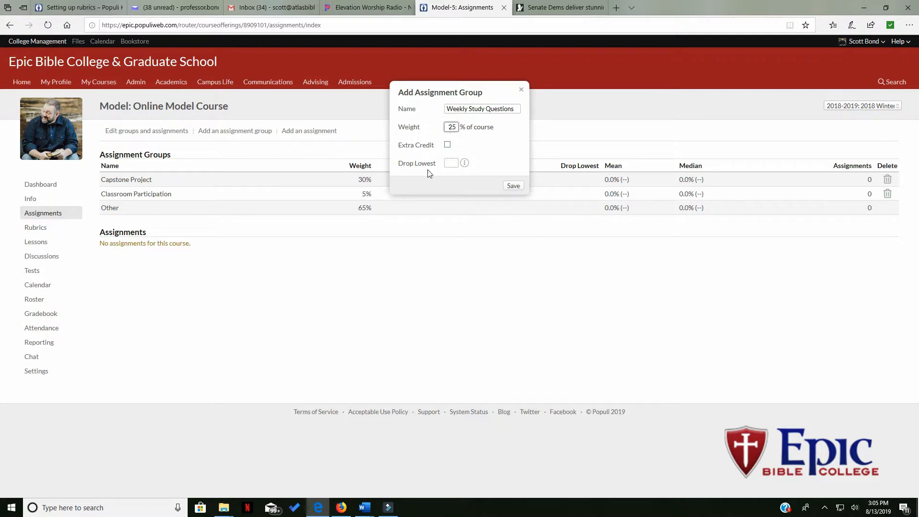
pyautogui.click(516, 184)
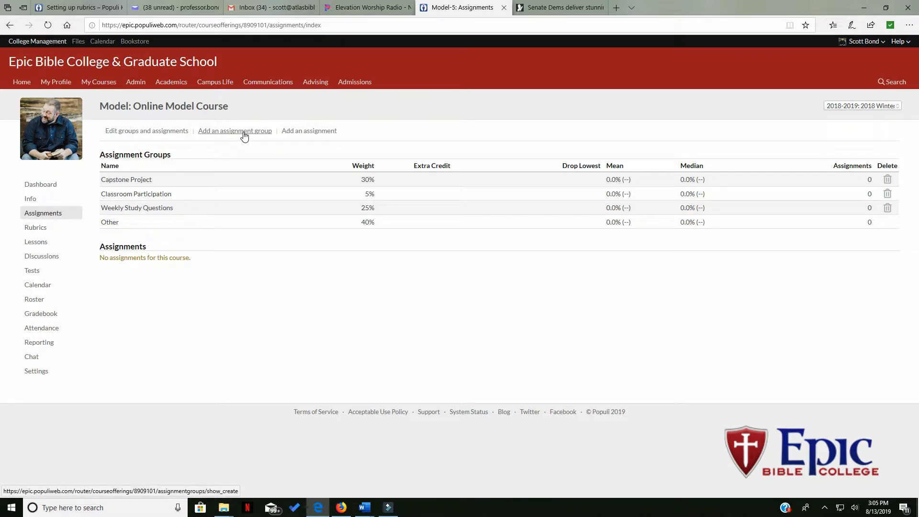
# Step: Add a Tests assignment group with a weight of 25% of the course
pyautogui.click(238, 130)
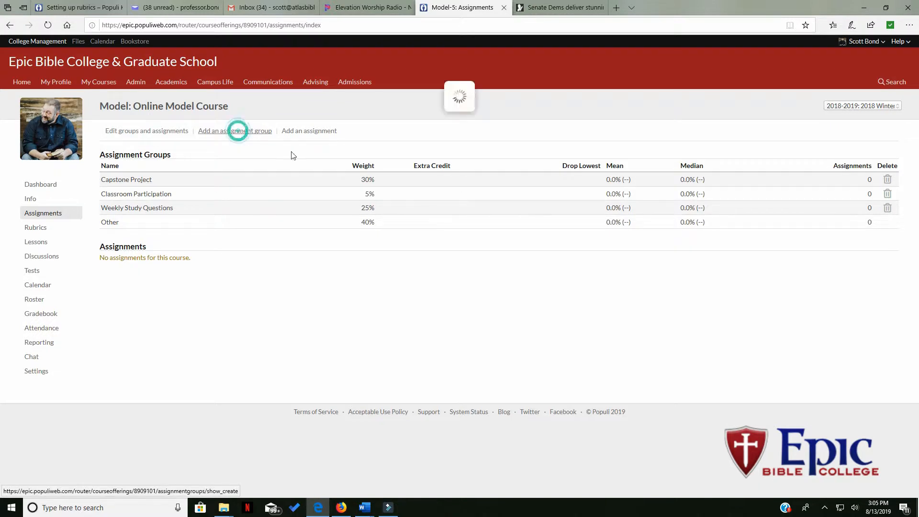
pyautogui.write('Tests')
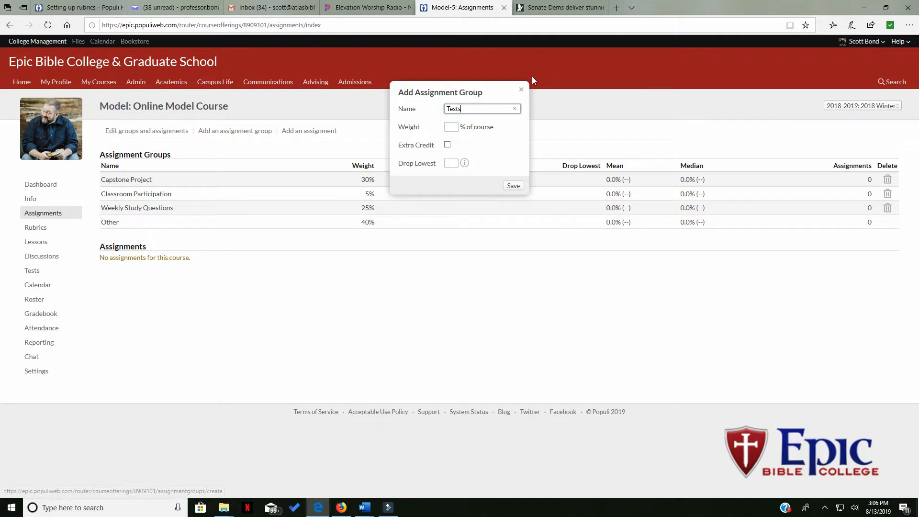
pyautogui.click(452, 127)
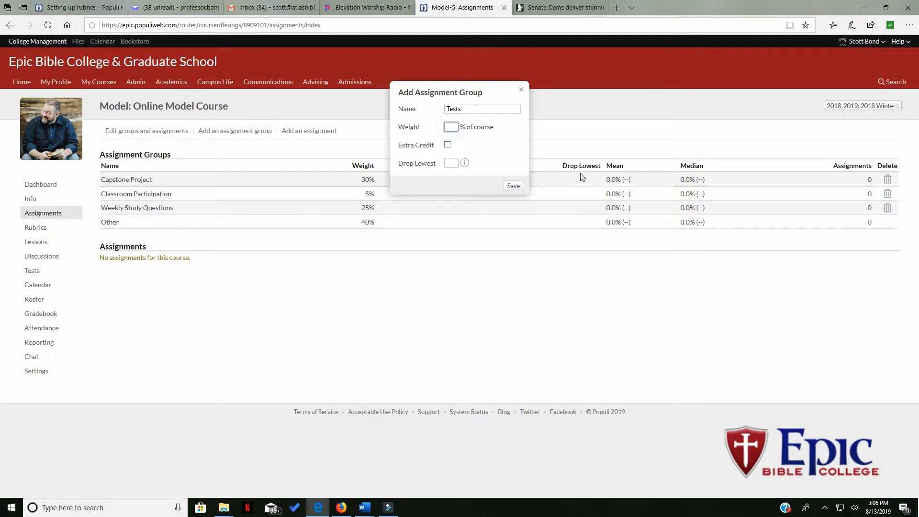
pyautogui.write('25')
pyautogui.click(513, 186)
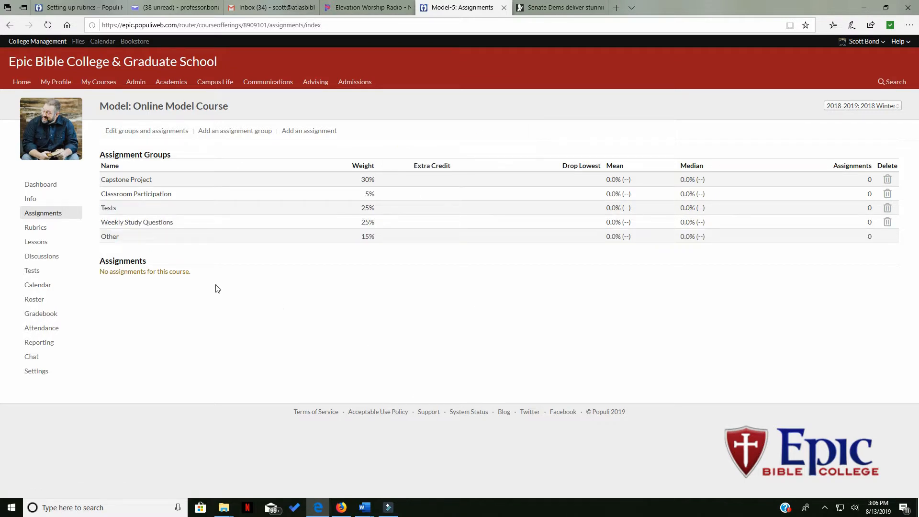
# Step: Add an Online Discussion assignment group with a weight of 15% of the course
pyautogui.click(227, 130)
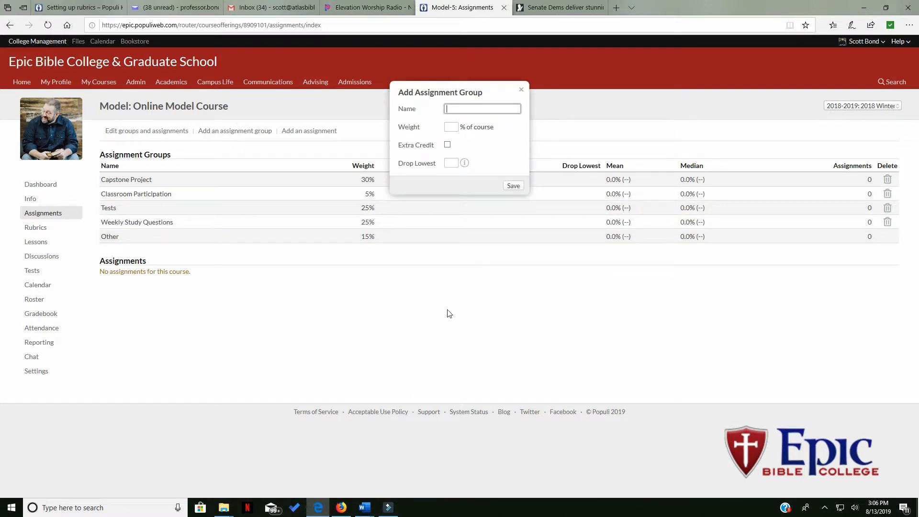
pyautogui.write('Online Class')
pyautogui.press('BackSpace')
pyautogui.press('BackSpace')
pyautogui.press('BackSpace')
pyautogui.press('BackSpace')
pyautogui.press('BackSpace')
pyautogui.write('Discussion')
pyautogui.click(446, 128)
pyautogui.write('15')
pyautogui.click(512, 187)
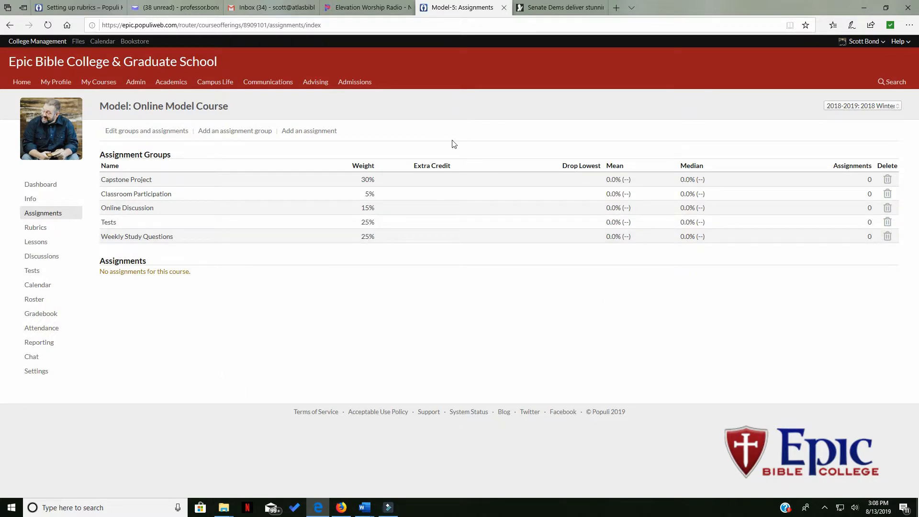
# Step: Start a new assignment and name it "Study Questions 1 - Erikson Doctrine of Salvation"
pyautogui.click(328, 137)
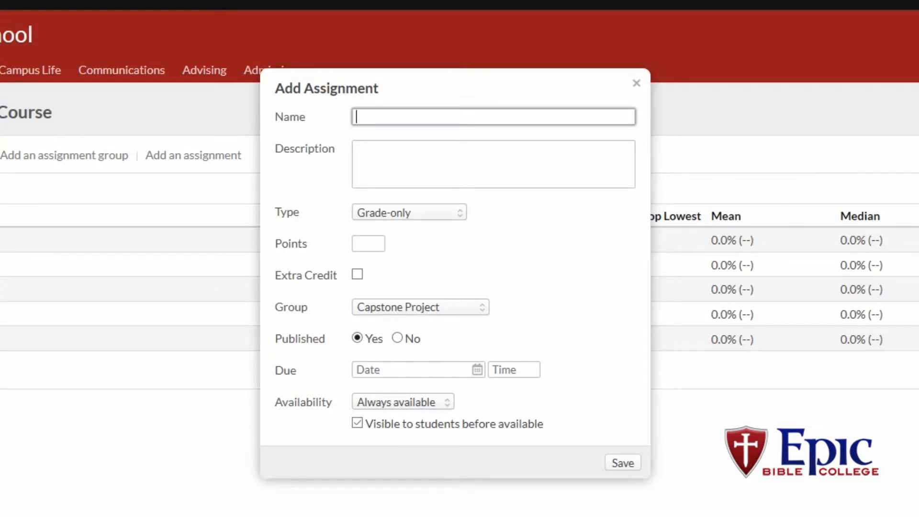
pyautogui.write('Study Questio')
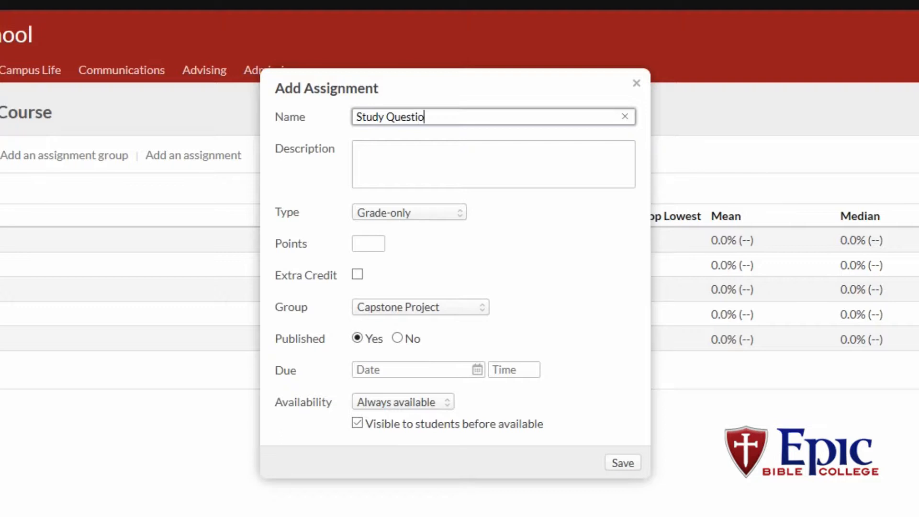
pyautogui.write('ns 1.')
pyautogui.press('BackSpace')
pyautogui.write('- G')
pyautogui.press('BackSpace')
pyautogui.write('Erikson Doctr')
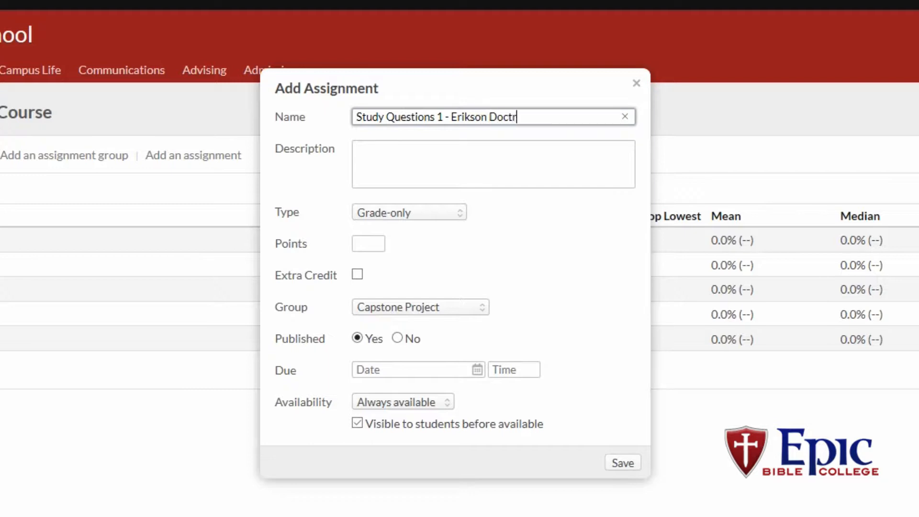
pyautogui.write('ine of Salvation')
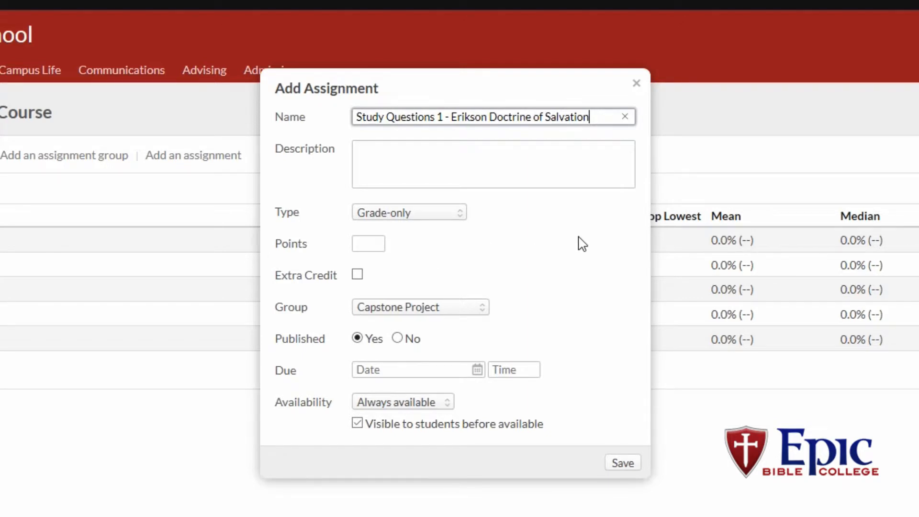
# Step: Set the new assignment's type to File and its points to 100
pyautogui.click(428, 214)
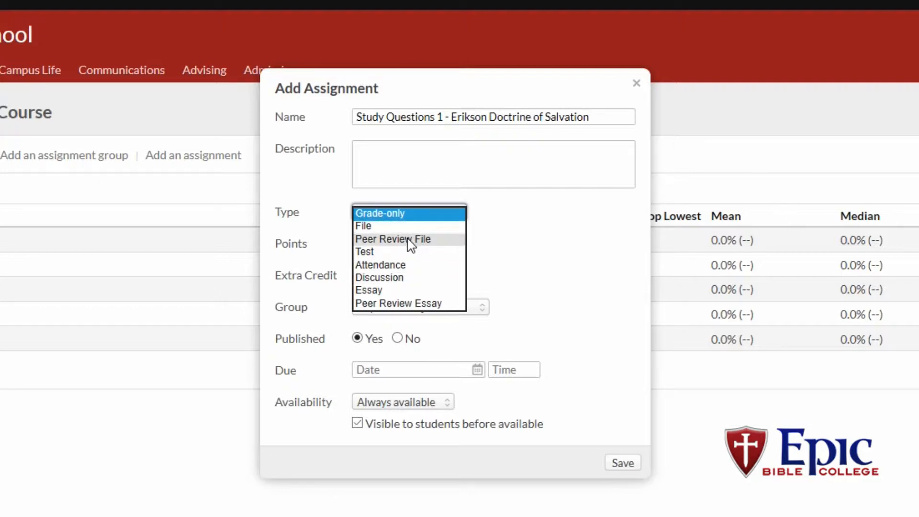
pyautogui.click(373, 226)
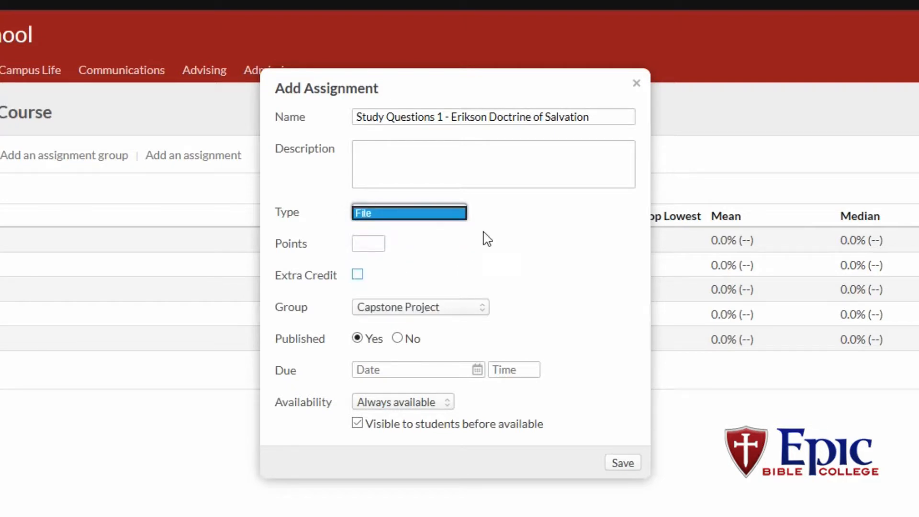
pyautogui.click(366, 246)
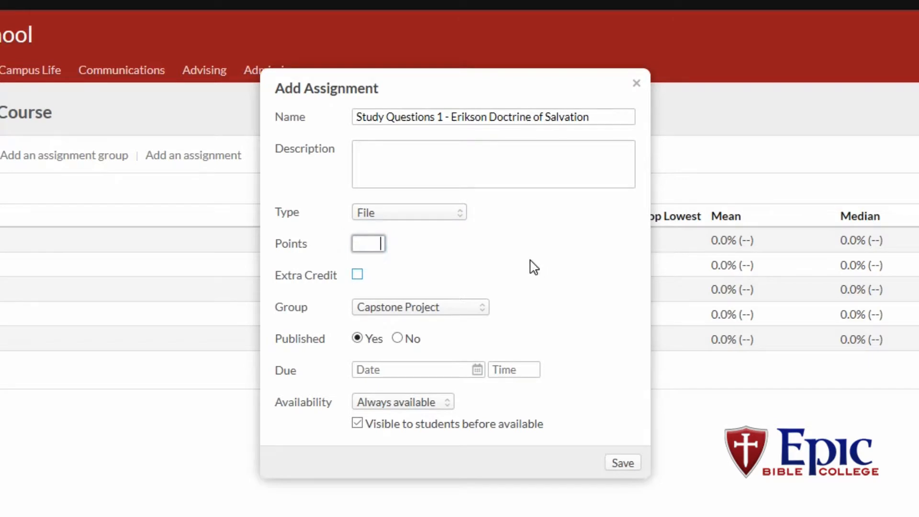
pyautogui.write('100')
pyautogui.click(446, 88)
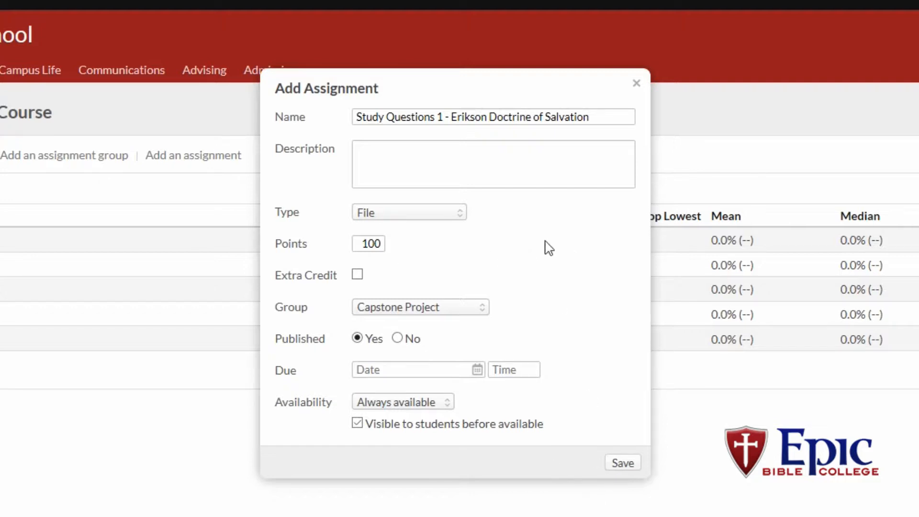
# Step: Assign it to the Weekly Study Questions group and set the due date to 02/03/2019
pyautogui.click(437, 316)
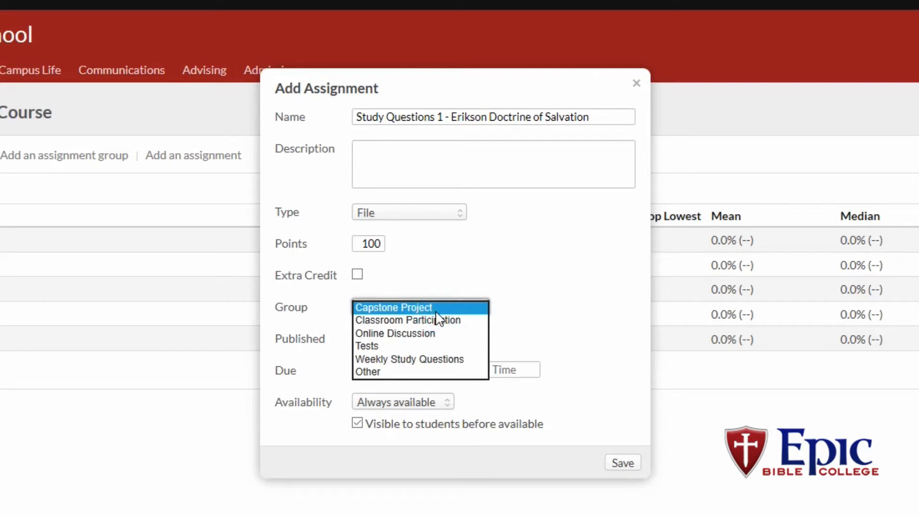
pyautogui.click(435, 360)
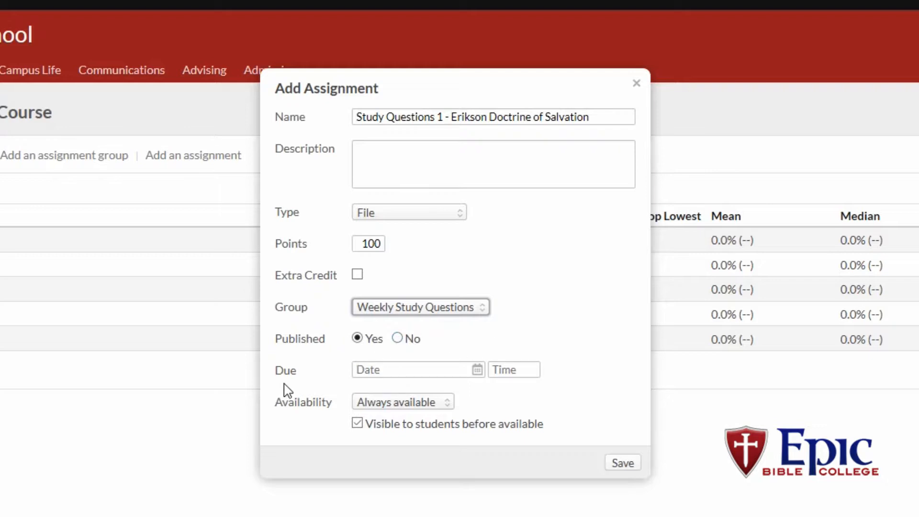
pyautogui.click(477, 370)
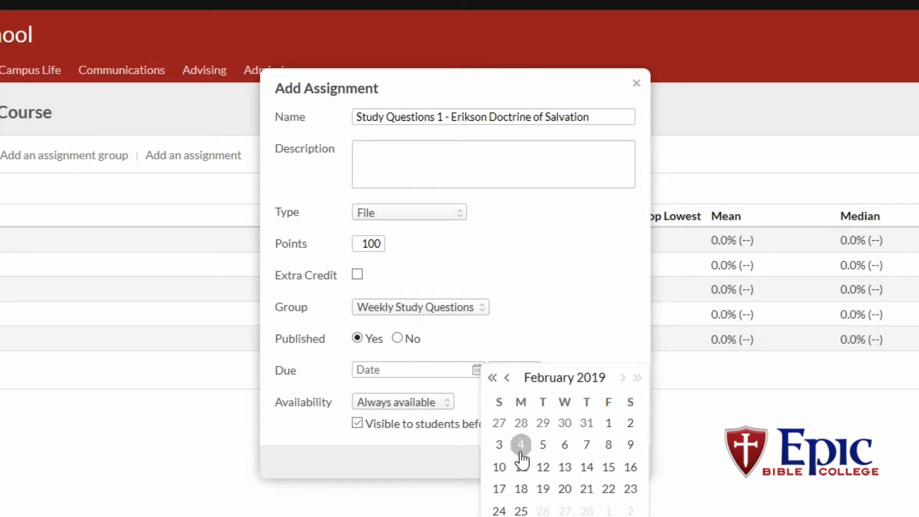
pyautogui.click(499, 445)
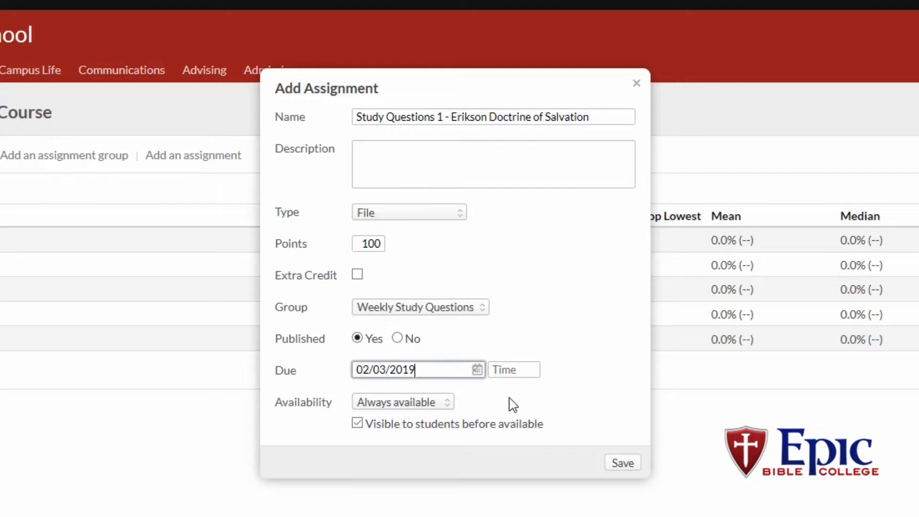
# Step: Try the Available from, Available after and Available until 02/07/2019 settings for the assignment and return its availability to Always available
pyautogui.click(418, 404)
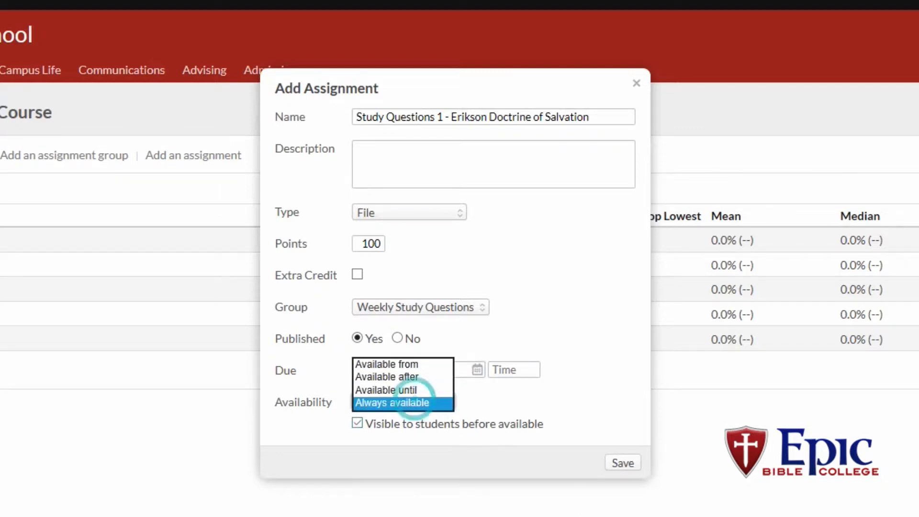
pyautogui.click(381, 365)
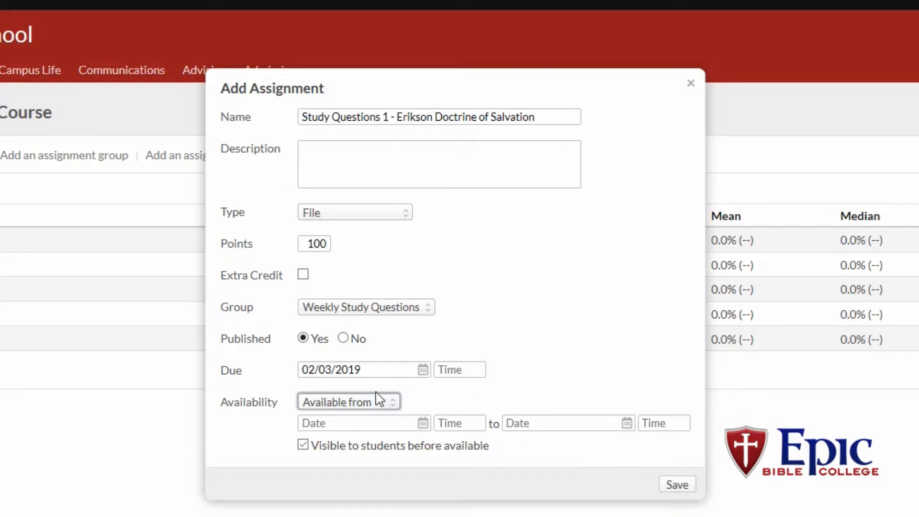
pyautogui.click(360, 400)
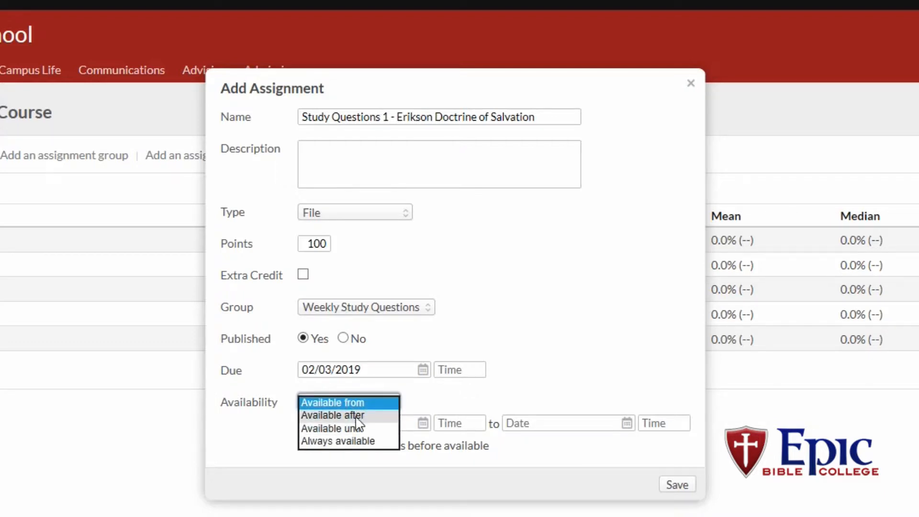
pyautogui.click(358, 415)
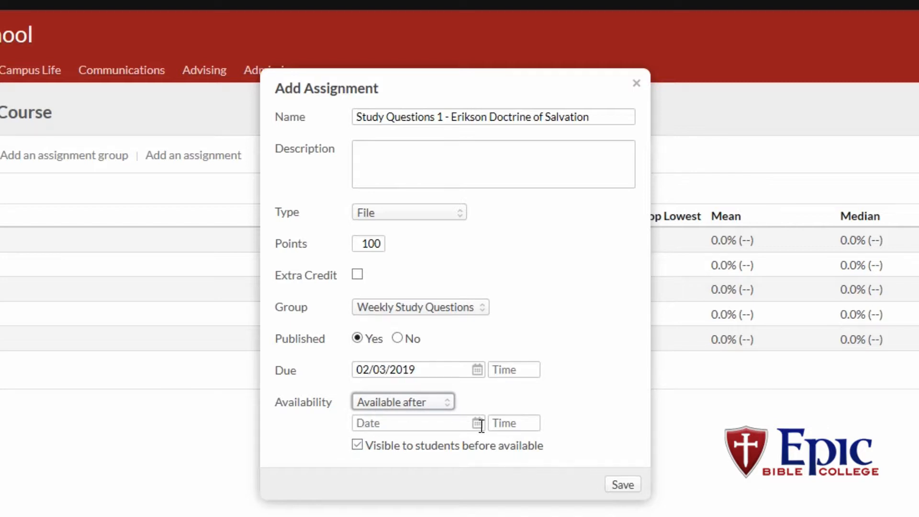
pyautogui.click(376, 402)
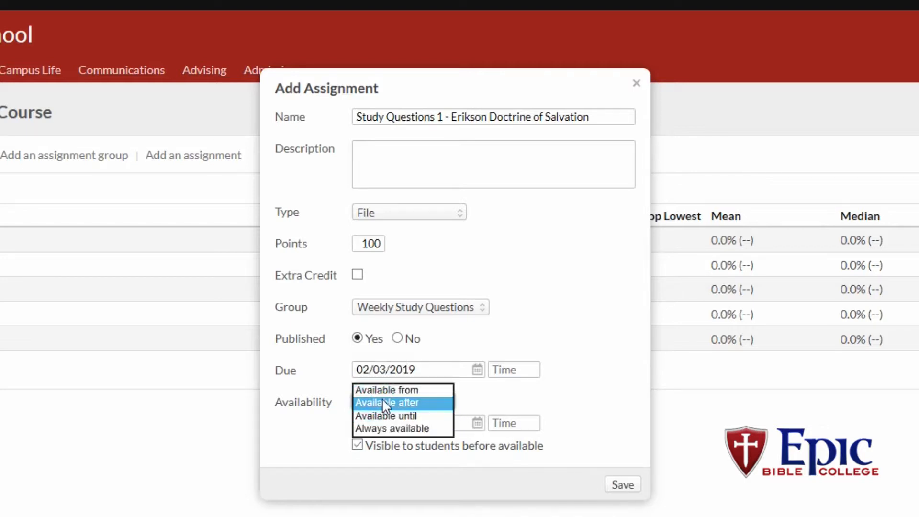
pyautogui.click(395, 416)
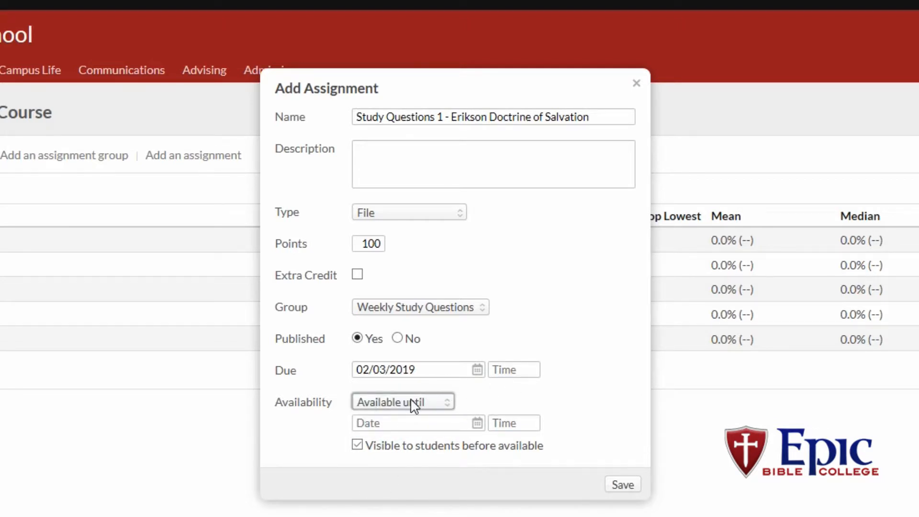
pyautogui.click(477, 422)
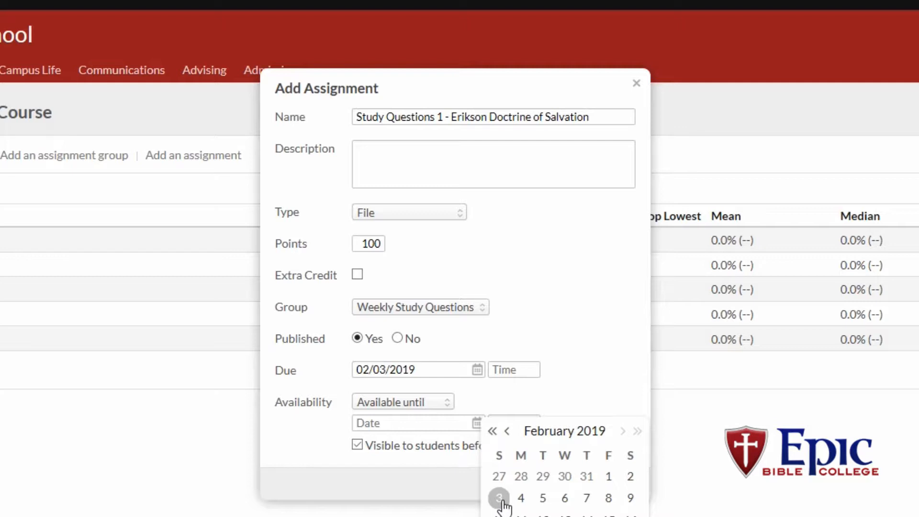
pyautogui.click(586, 498)
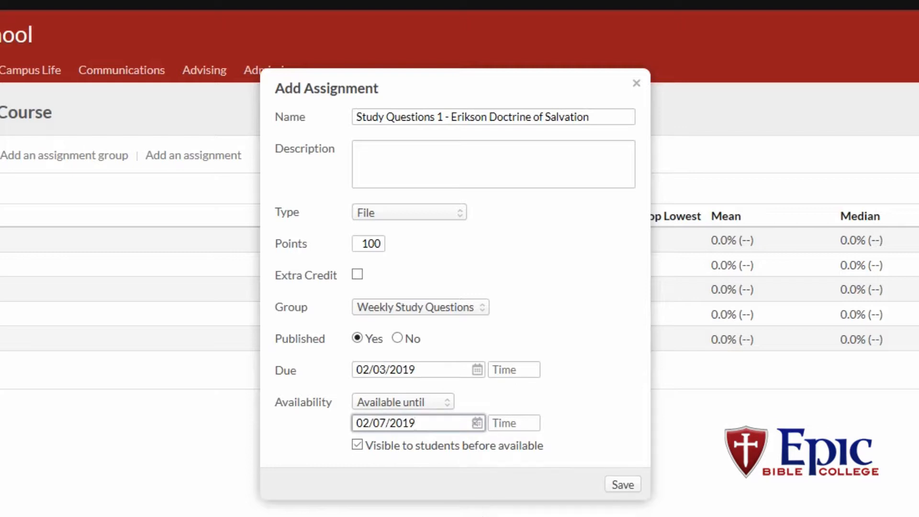
pyautogui.click(424, 403)
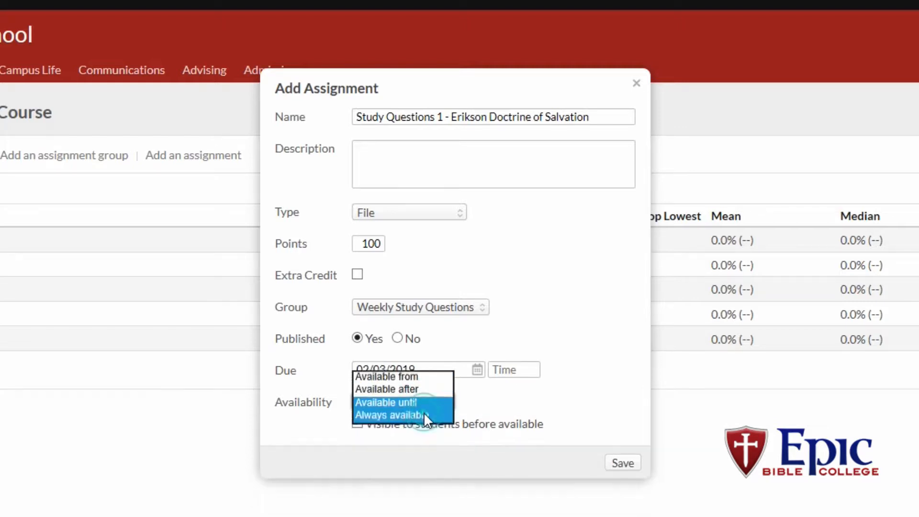
pyautogui.click(424, 412)
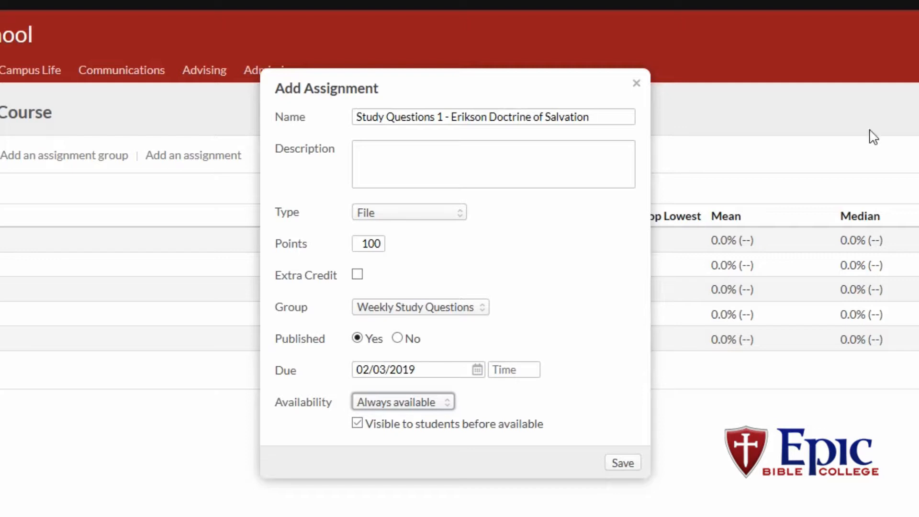
# Step: Enter the description "*+Answer the follow questions about something+*" for the study questions assignment and save it
pyautogui.click(376, 155)
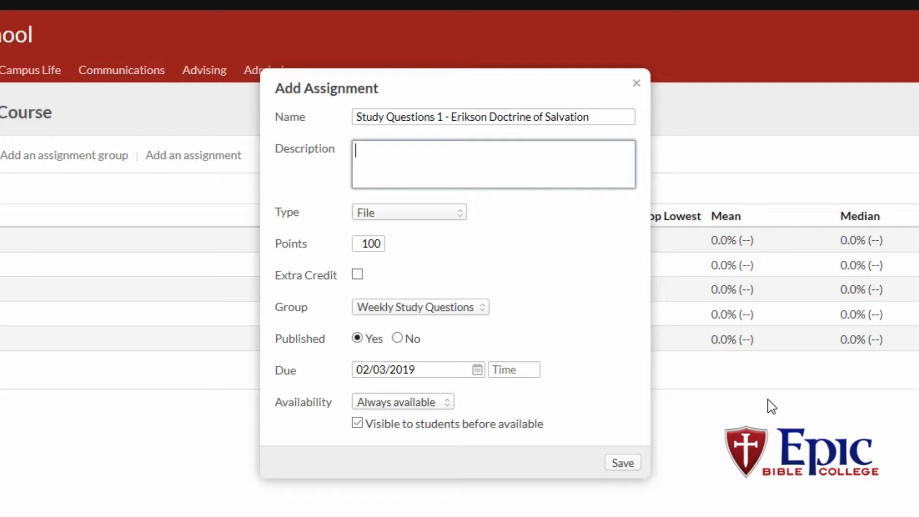
pyautogui.write('*+')
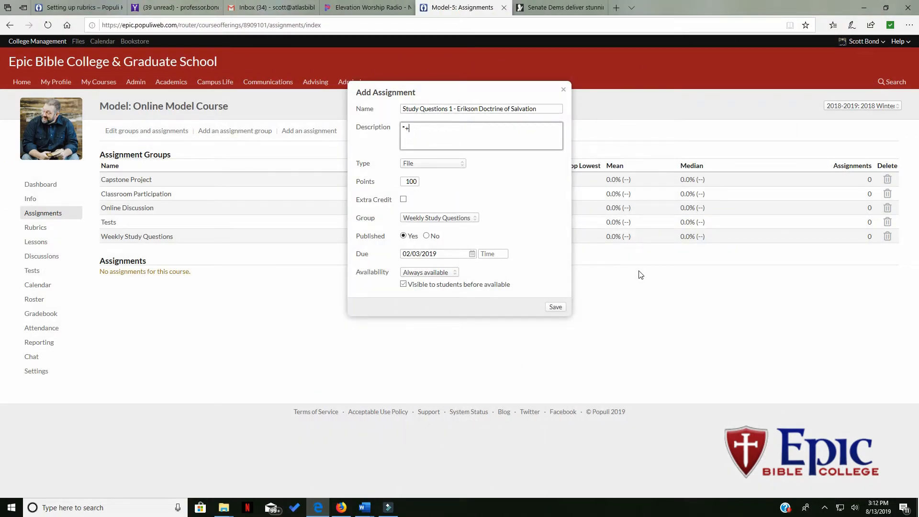
pyautogui.write('Answer th')
pyautogui.write('e follow')
pyautogui.write(' questions')
pyautogui.write(' about')
pyautogui.write(' somei')
pyautogui.write('hig')
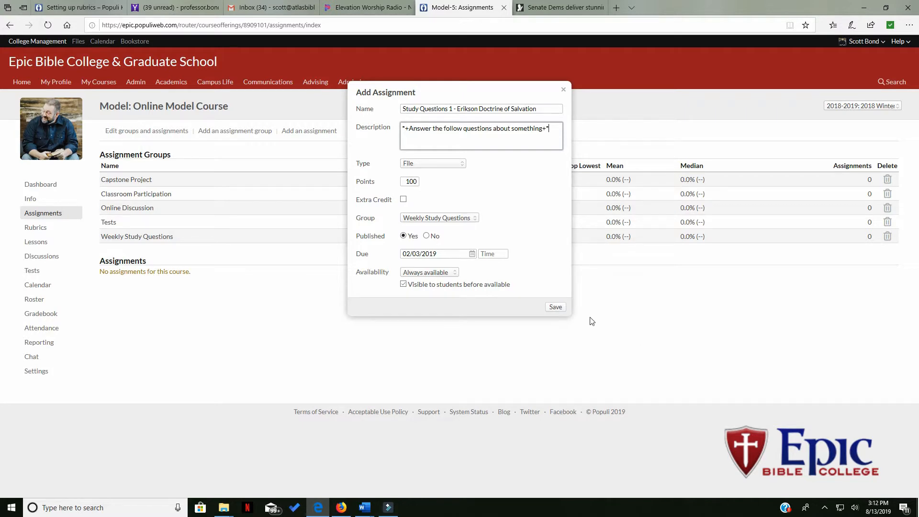
pyautogui.click(556, 307)
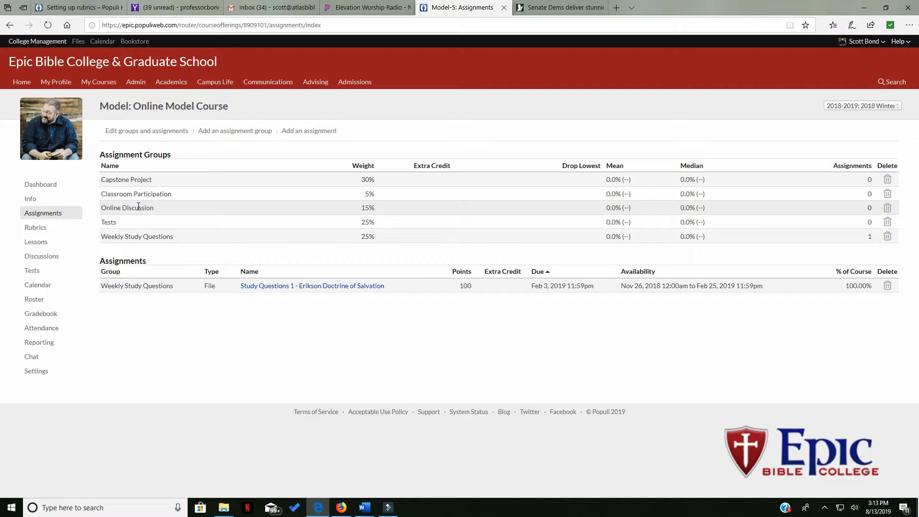
# Step: Start another assignment and name it "Discussion1 - Why I like Cheeseburgers"
pyautogui.click(335, 132)
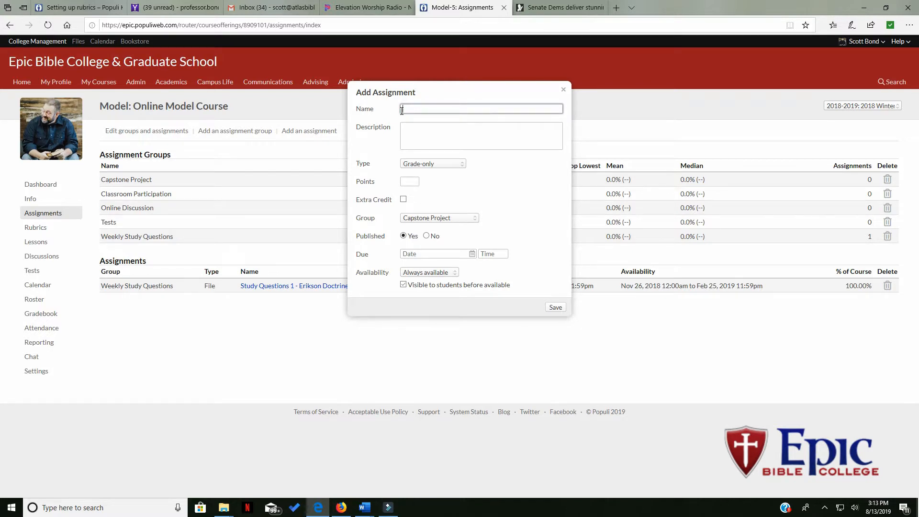
pyautogui.write('Discussion1 - Why I like  ')
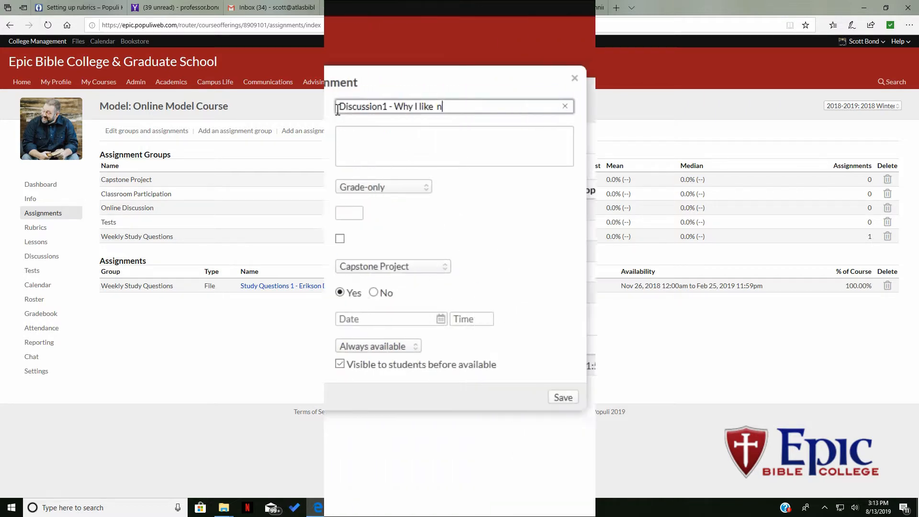
pyautogui.write('Chees')
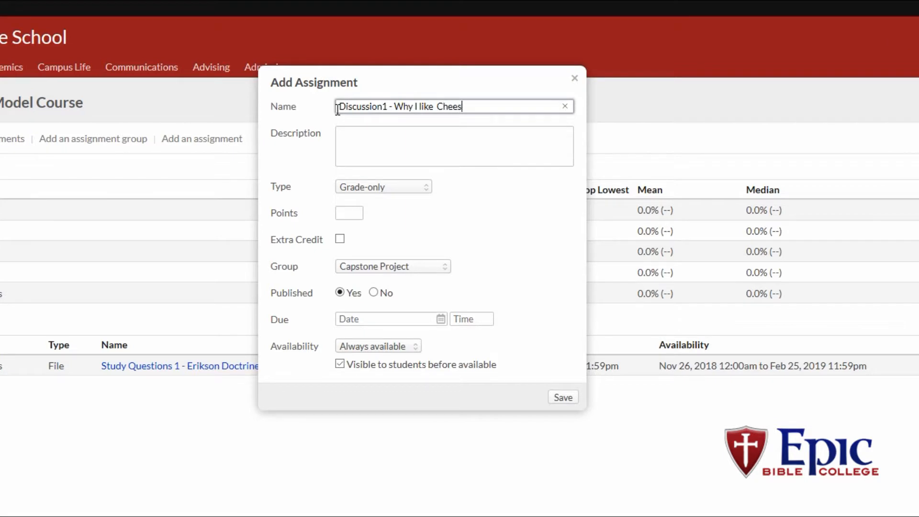
pyautogui.write('eburgers')
# Step: Set the assignment's type to Discussion using a new discussion, and give it 100 points
pyautogui.click(402, 189)
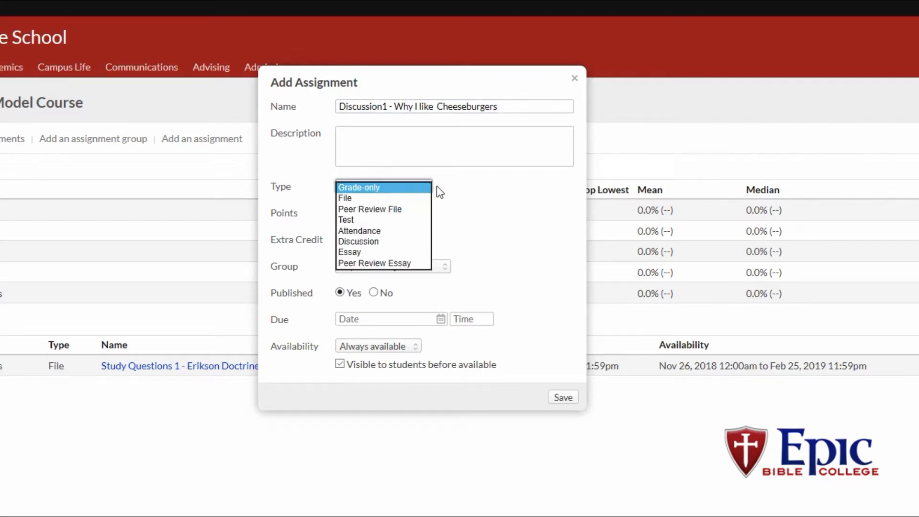
pyautogui.click(354, 242)
pyautogui.click(378, 207)
pyautogui.click(389, 211)
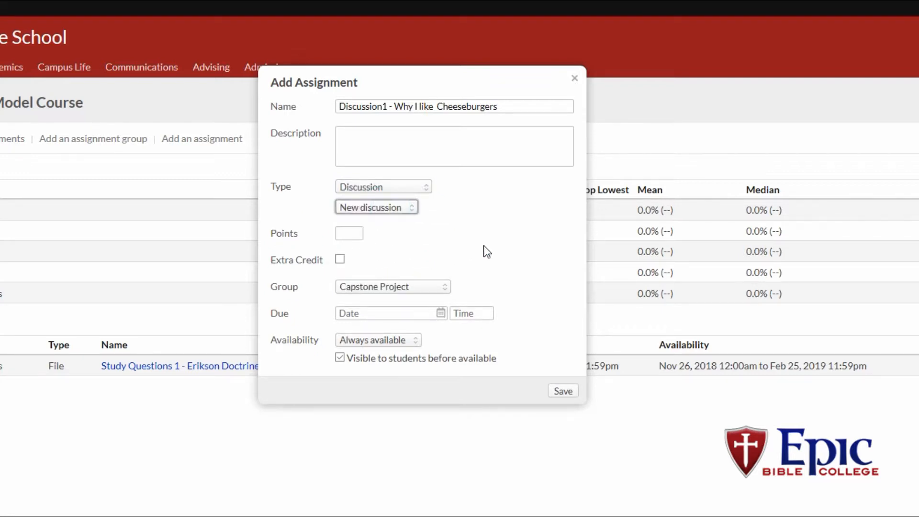
pyautogui.click(350, 233)
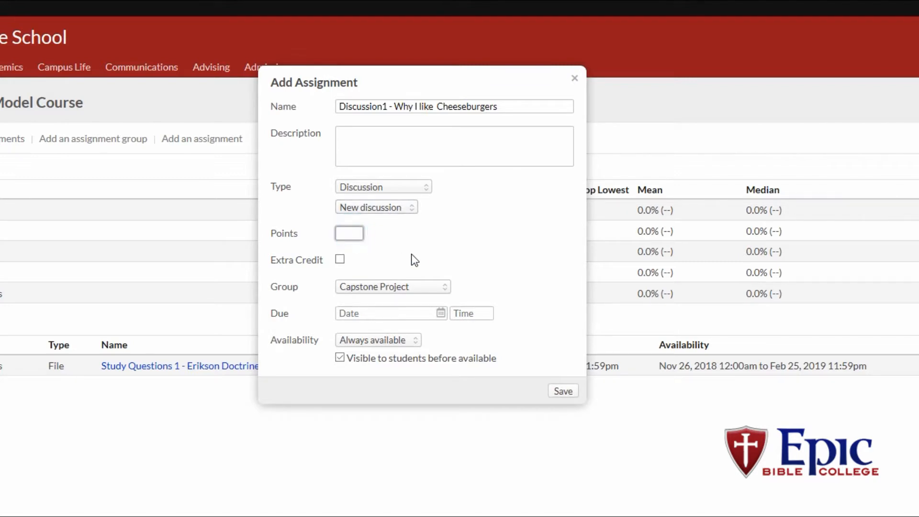
pyautogui.write('100')
# Step: Assign the discussion to the Online Discussion group and set its due date to 02/03/2019
pyautogui.click(382, 292)
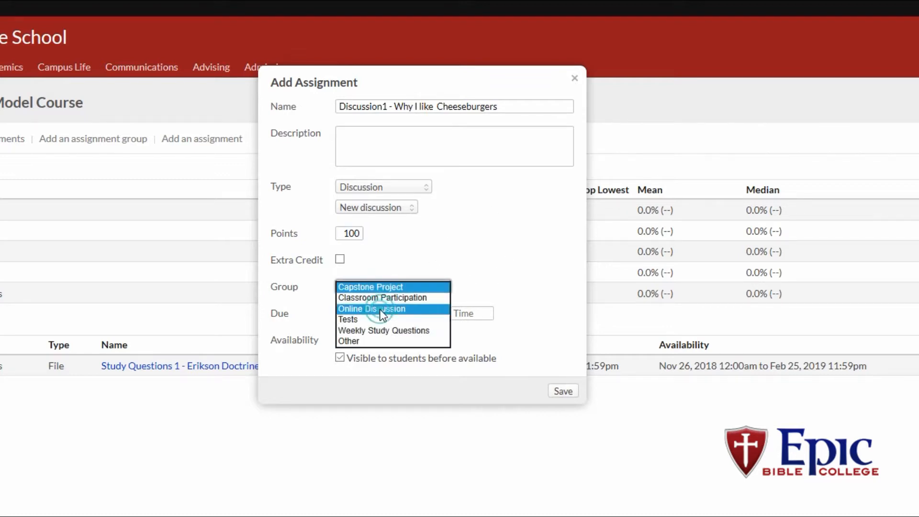
pyautogui.click(379, 309)
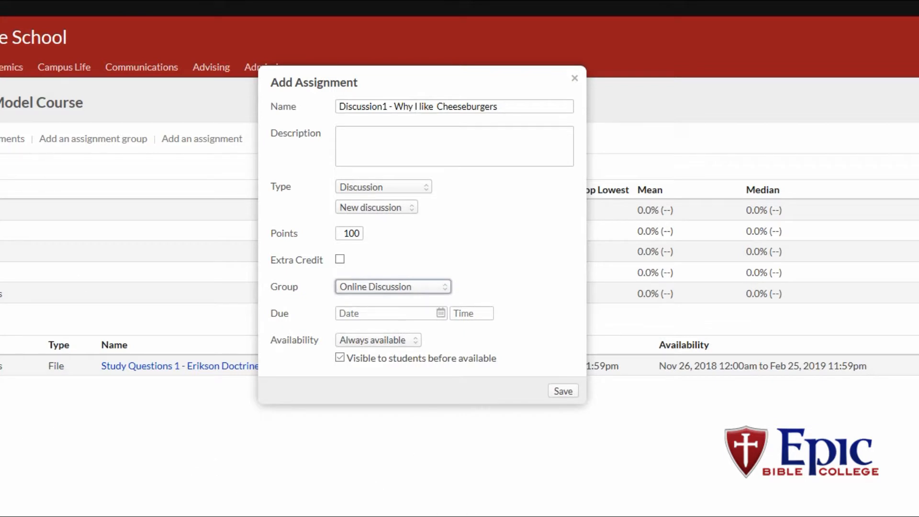
pyautogui.click(439, 313)
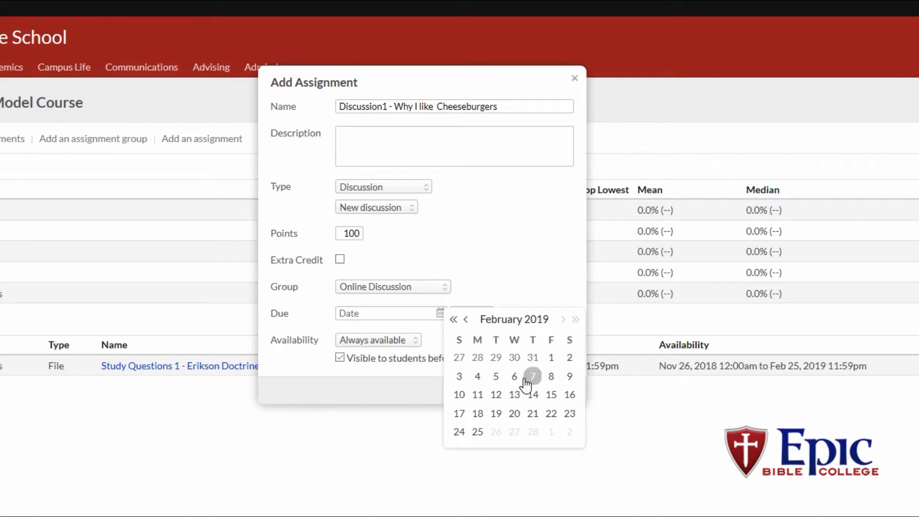
pyautogui.click(459, 377)
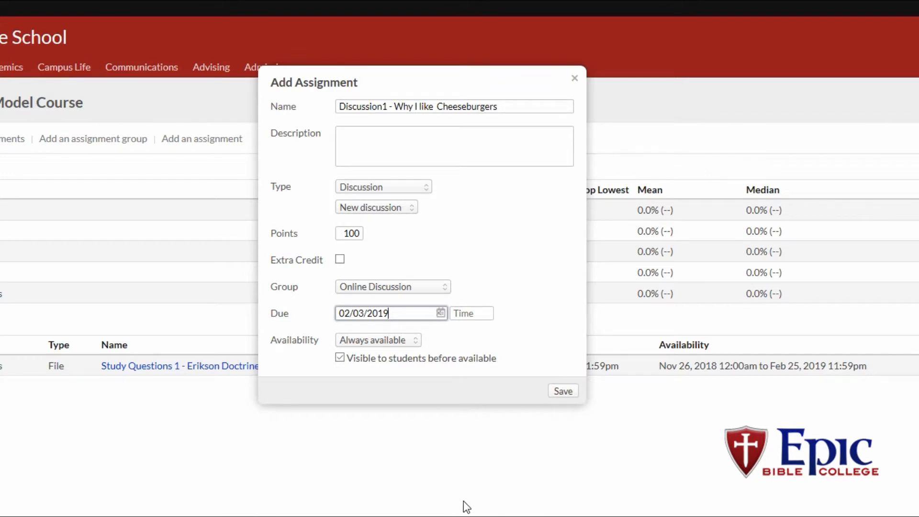
# Step: Enter the description "_Explain all of that_" for the discussion assignment, leave it always available, and save it
pyautogui.click(341, 139)
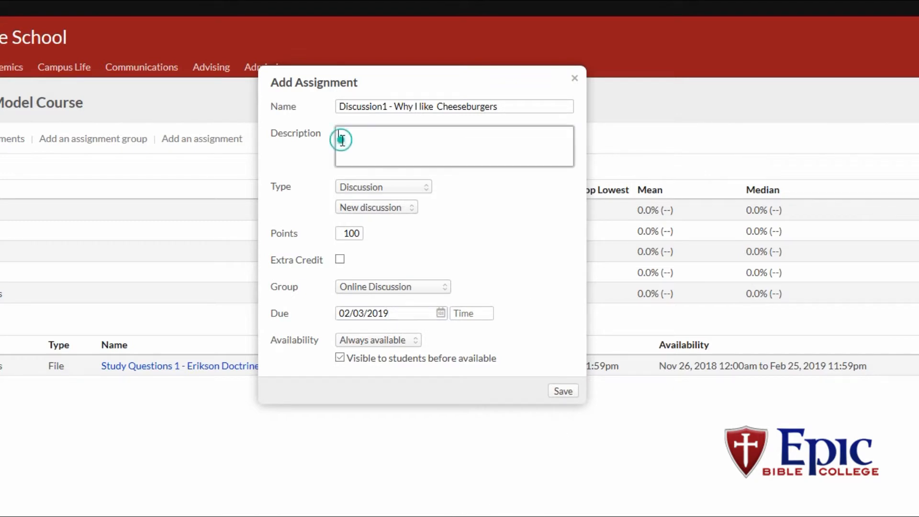
pyautogui.write('Explain')
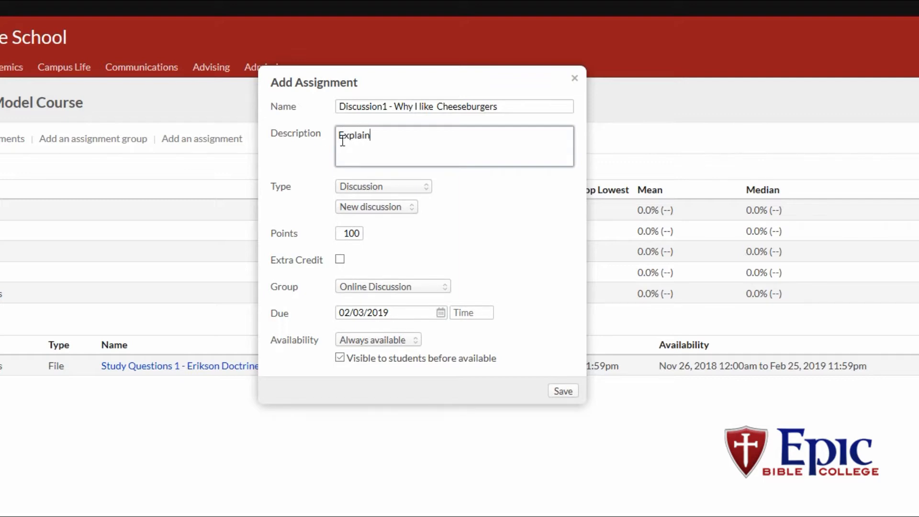
pyautogui.write(' all of that')
pyautogui.click(340, 135)
pyautogui.click(390, 340)
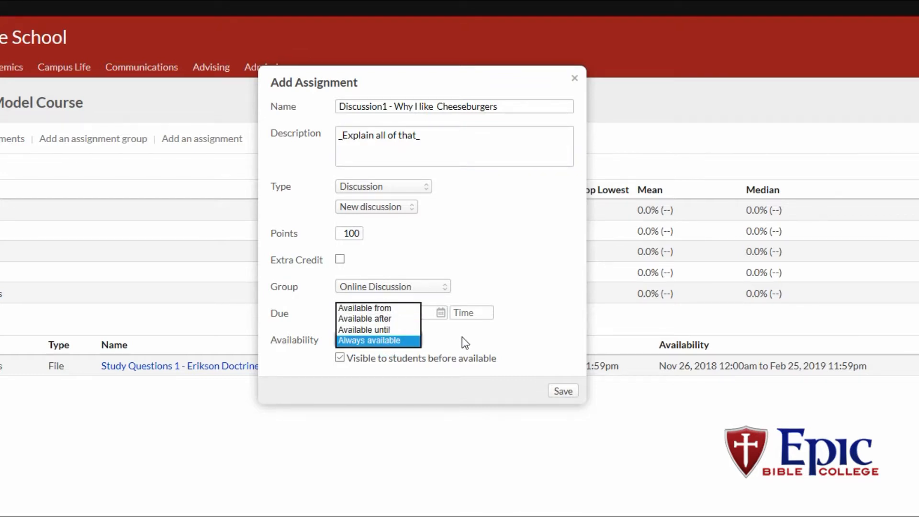
pyautogui.click(476, 337)
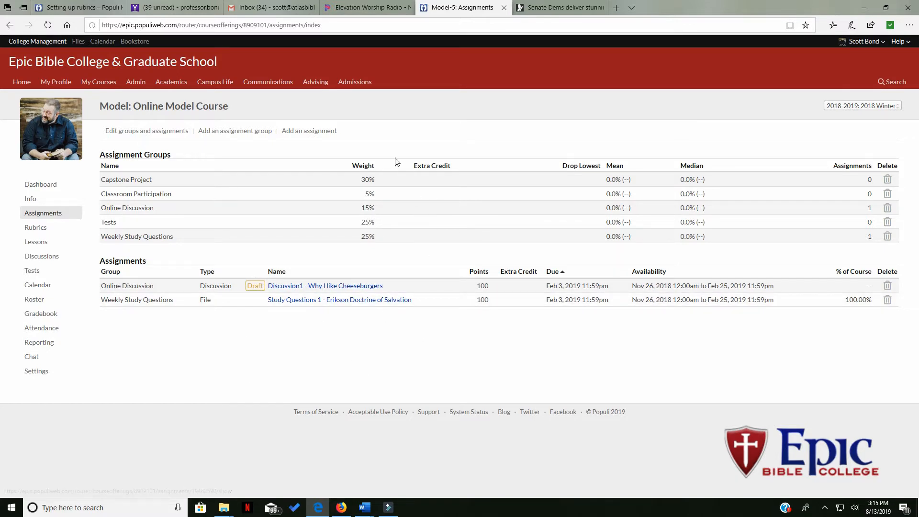
# Step: Start a new assignment named "Capston Project" with the description "I just wanted to make you cry."
pyautogui.click(317, 136)
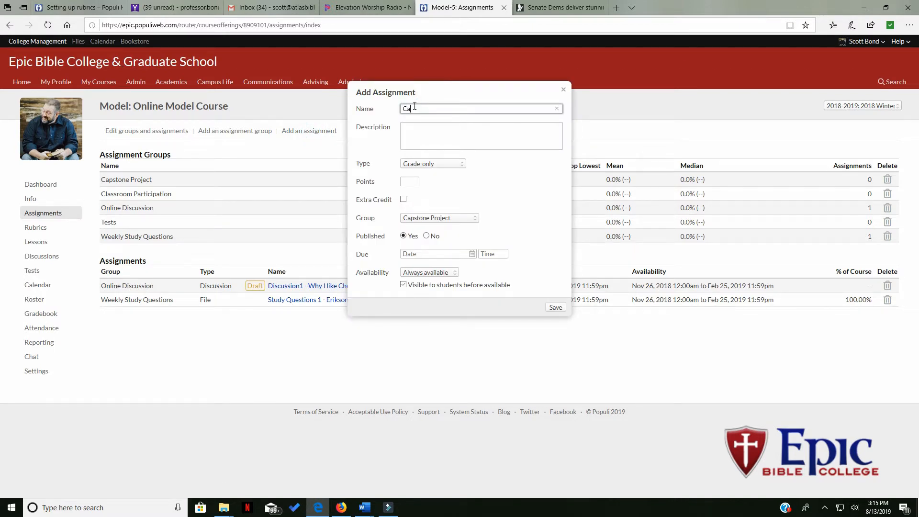
pyautogui.write('Capston Project')
pyautogui.click(413, 127)
pyautogui.write('I just wanted to make you cry.')
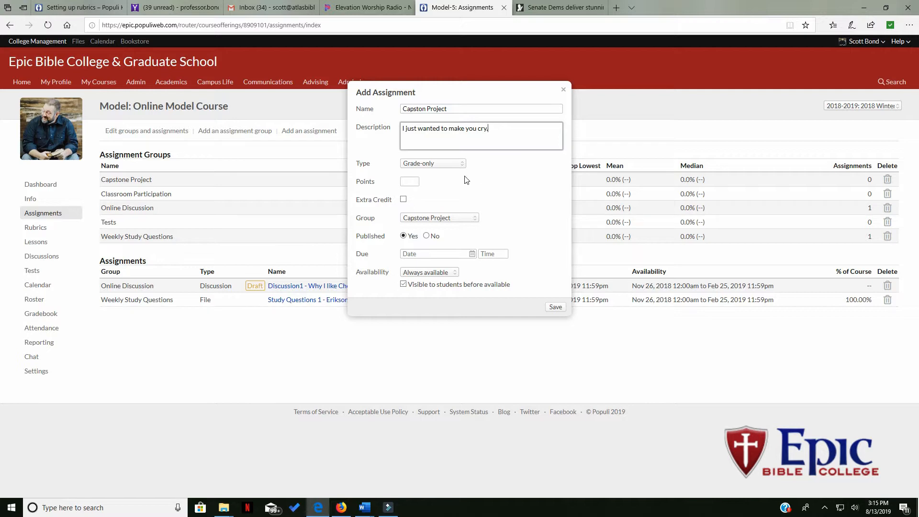
# Step: Set the project assignment's type to File, its points to 100 and its due date to 02/24/2019
pyautogui.click(441, 167)
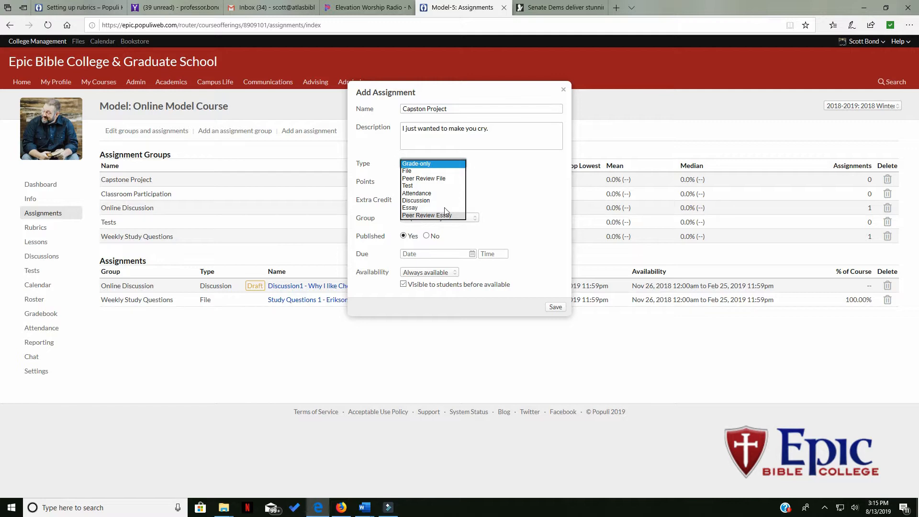
pyautogui.click(411, 170)
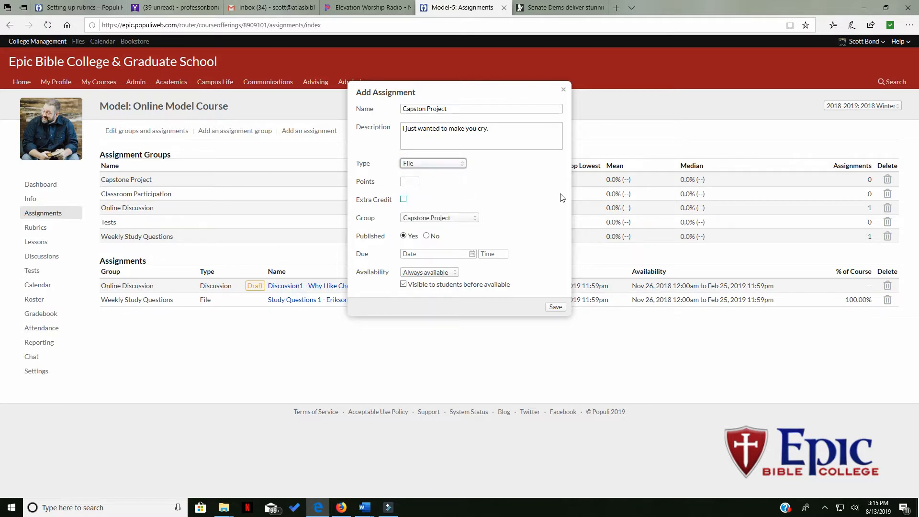
pyautogui.click(409, 180)
pyautogui.write('100')
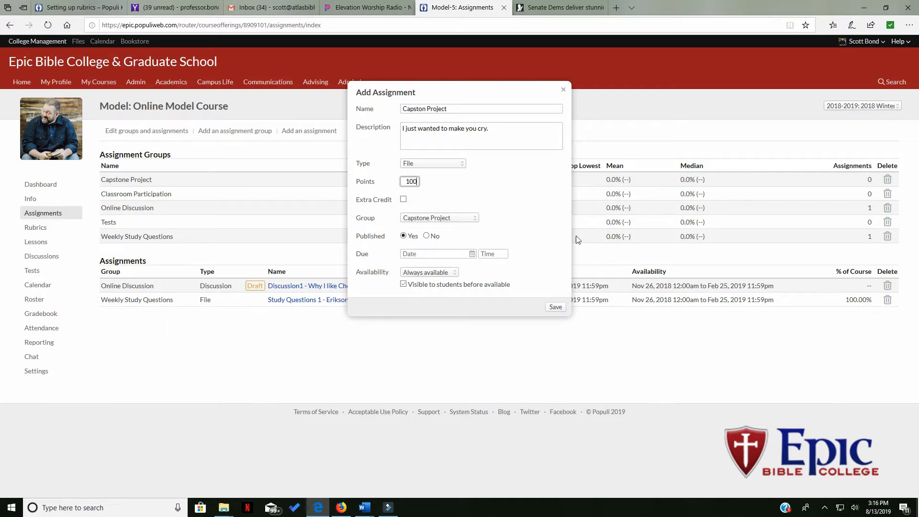
pyautogui.click(471, 253)
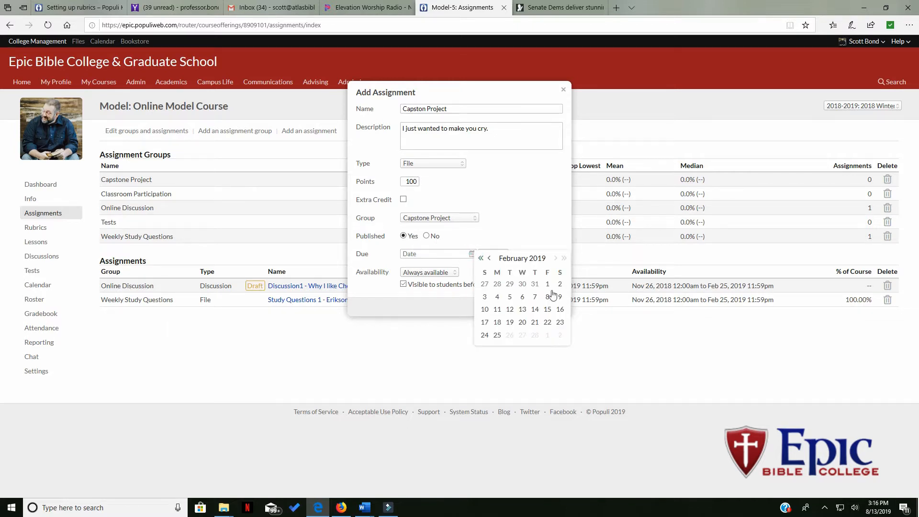
pyautogui.click(485, 335)
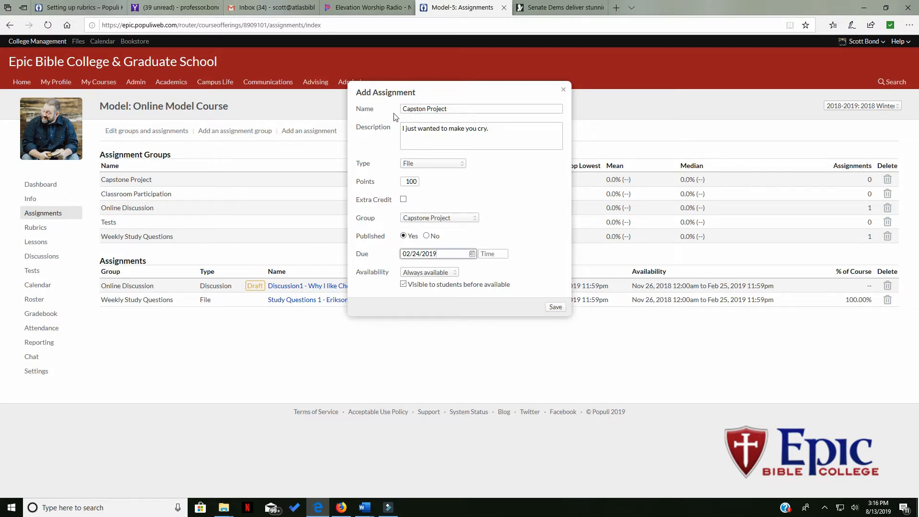
# Step: Save the project assignment, reopen its details and correct its name to "Capstone Project"
pyautogui.click(555, 307)
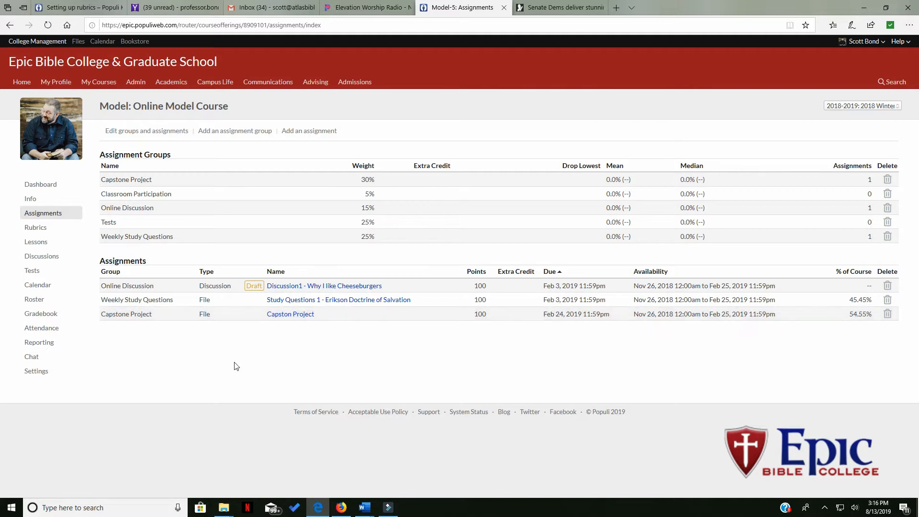
pyautogui.click(308, 316)
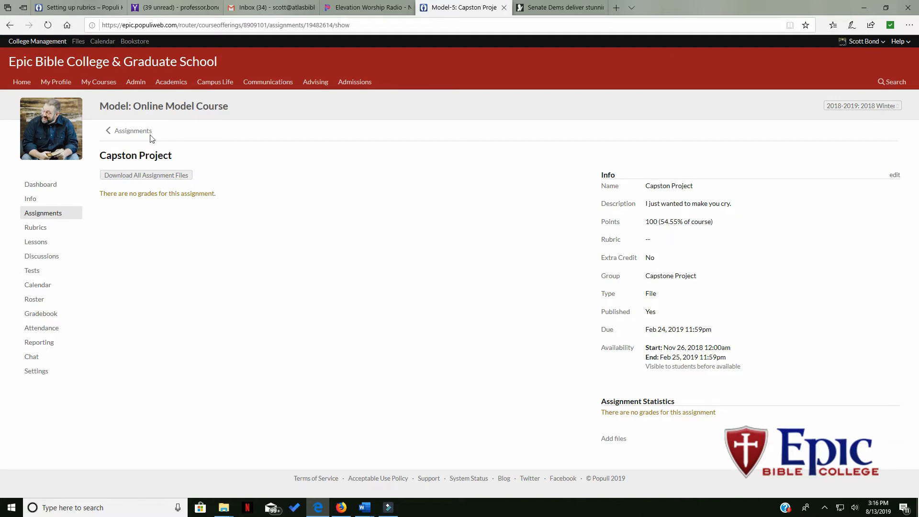
pyautogui.click(896, 175)
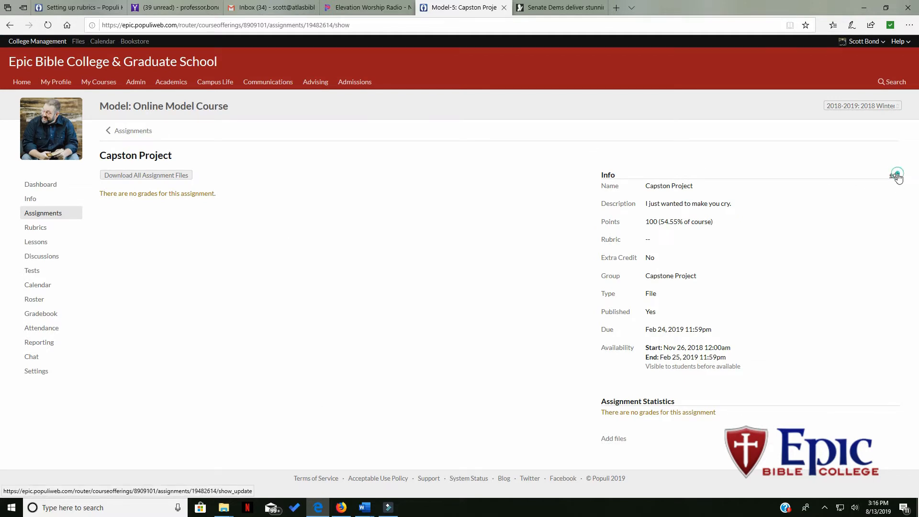
pyautogui.click(426, 109)
pyautogui.write('e Project')
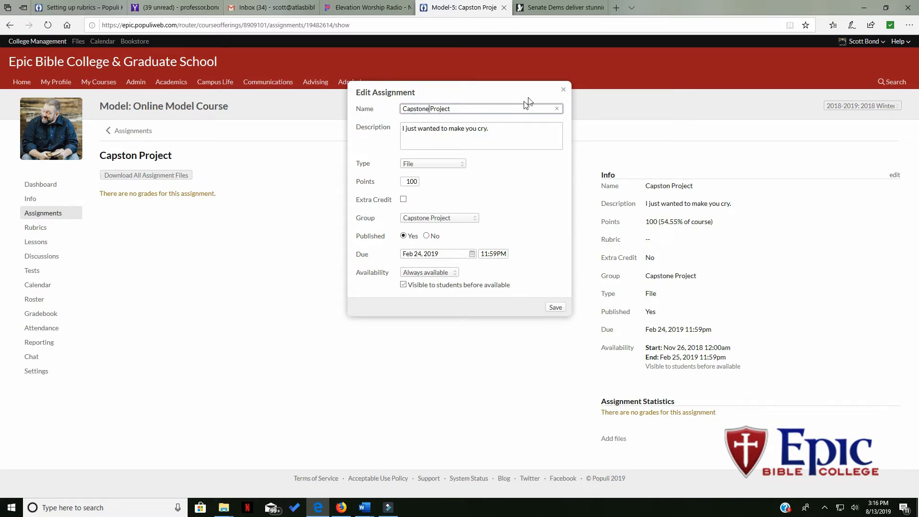
pyautogui.click(555, 308)
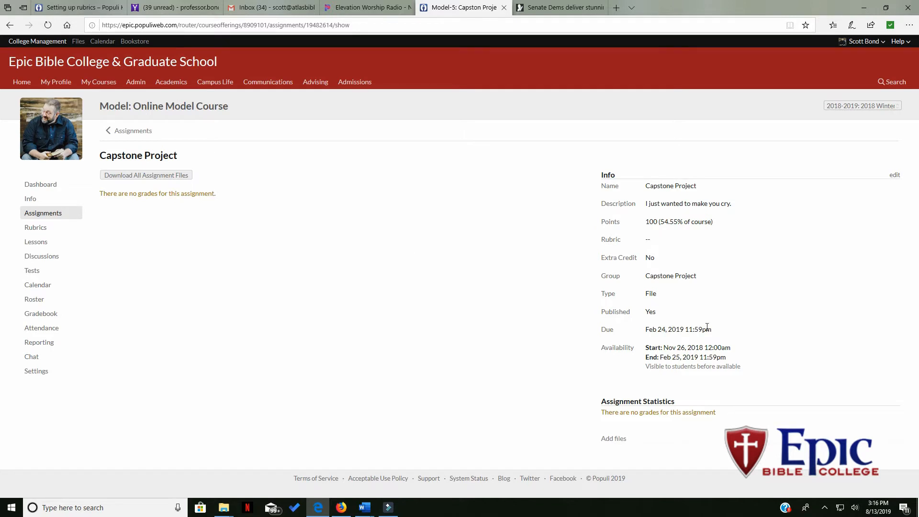
# Step: Start a new assignment named "Mid-Term Exam" with the description "Test Your Knowledge" and the type Test
pyautogui.click(44, 214)
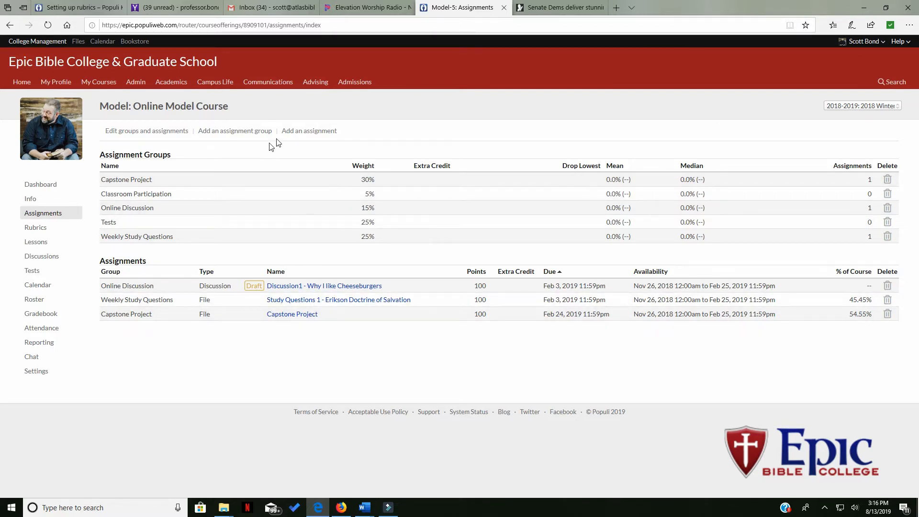
pyautogui.click(308, 131)
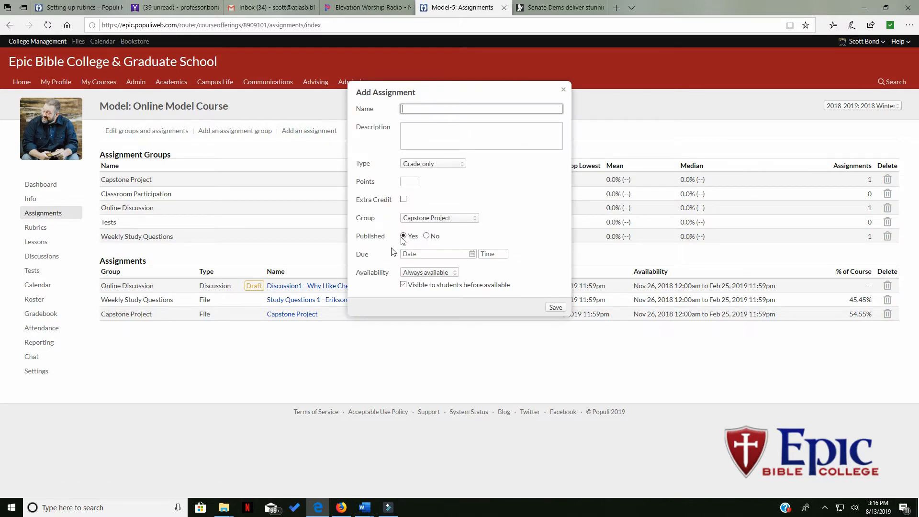
pyautogui.write('Mid-')
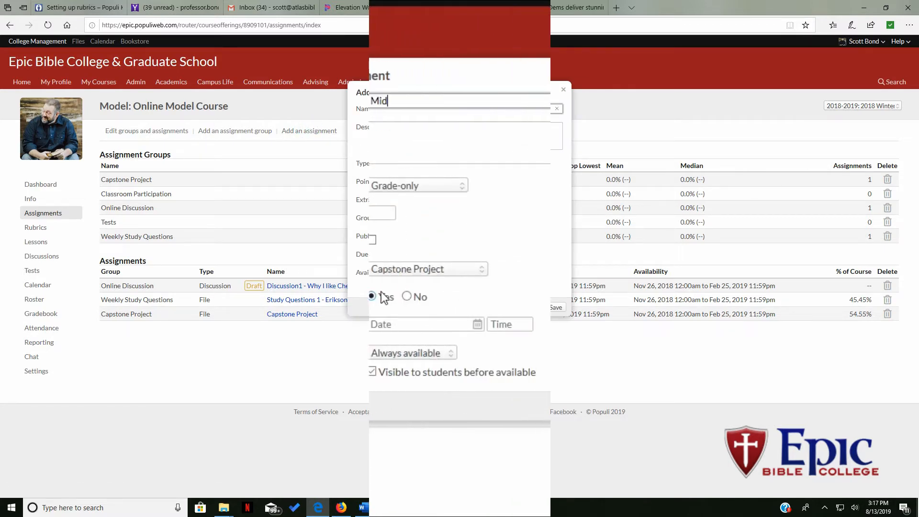
pyautogui.write('Term')
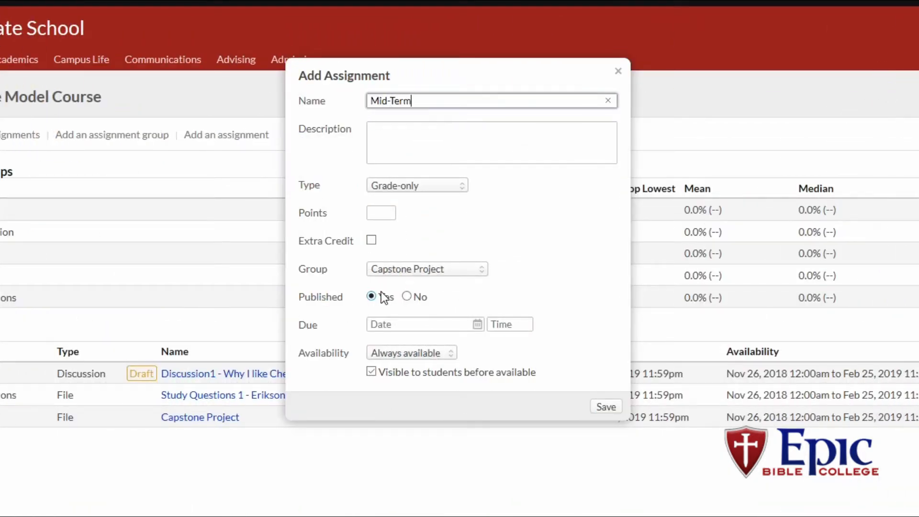
pyautogui.write(' Exam')
pyautogui.click(396, 136)
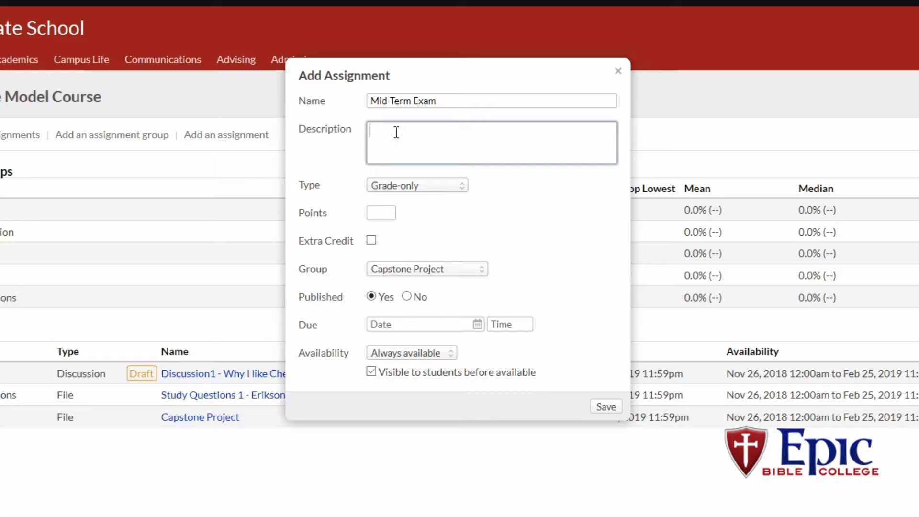
pyautogui.write('Test ')
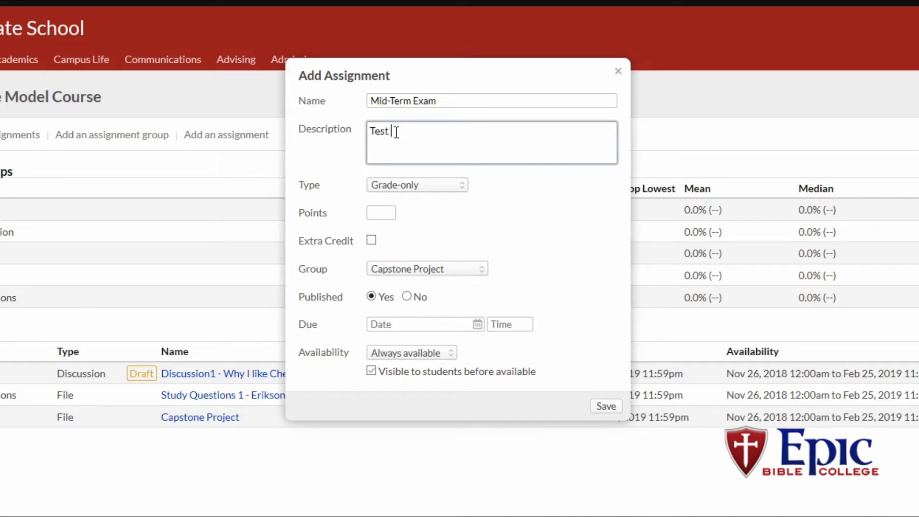
pyautogui.write('Your Knowledge')
pyautogui.click(436, 185)
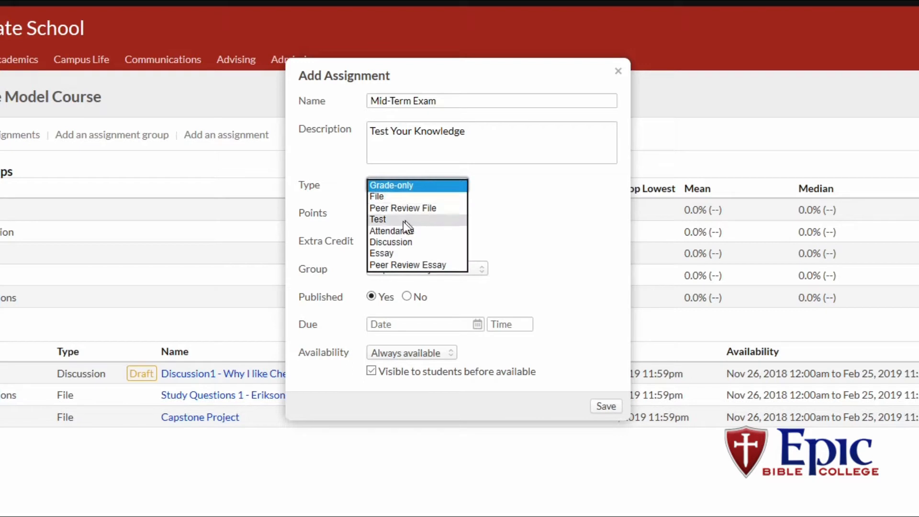
pyautogui.click(379, 220)
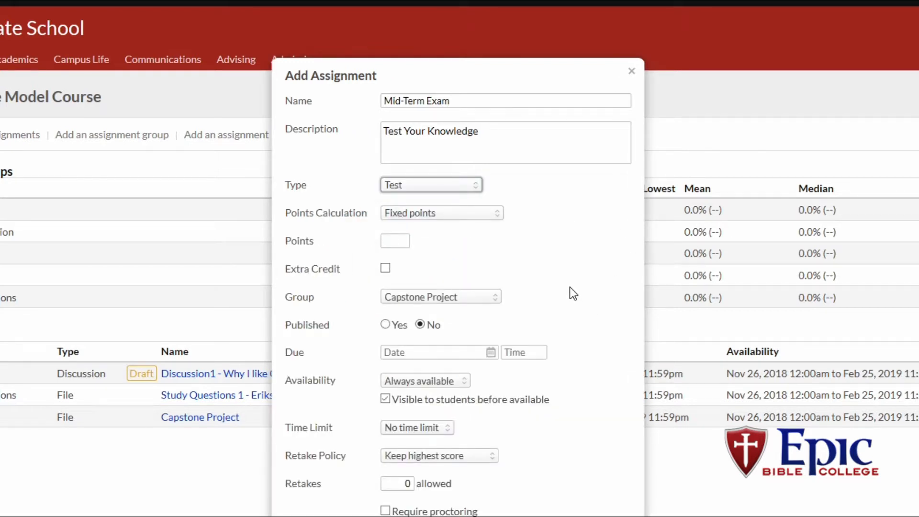
# Step: Try the points calculation options "Weight questions equally" and "Question points total" for the exam
pyautogui.click(479, 214)
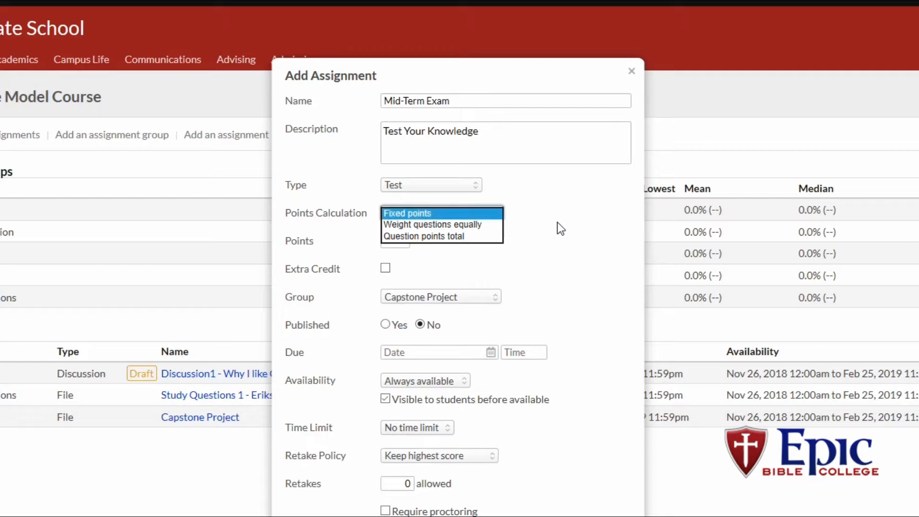
pyautogui.click(453, 224)
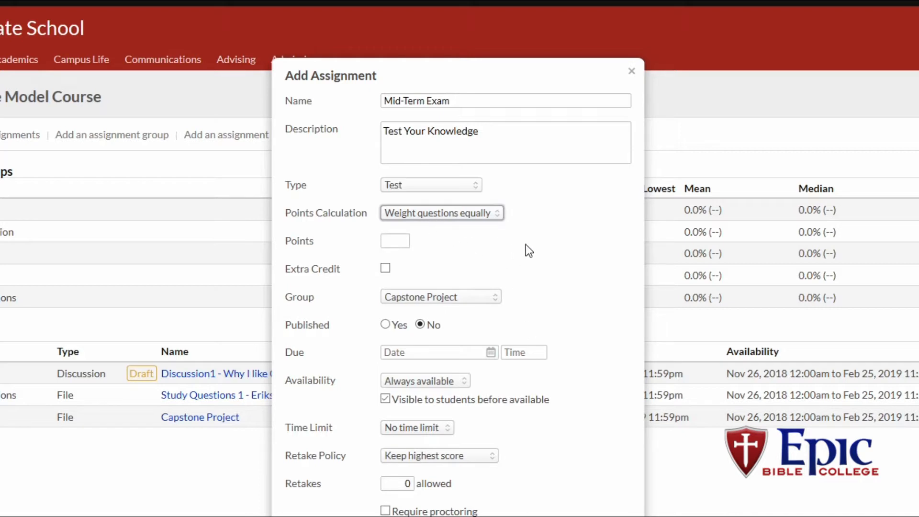
pyautogui.click(482, 216)
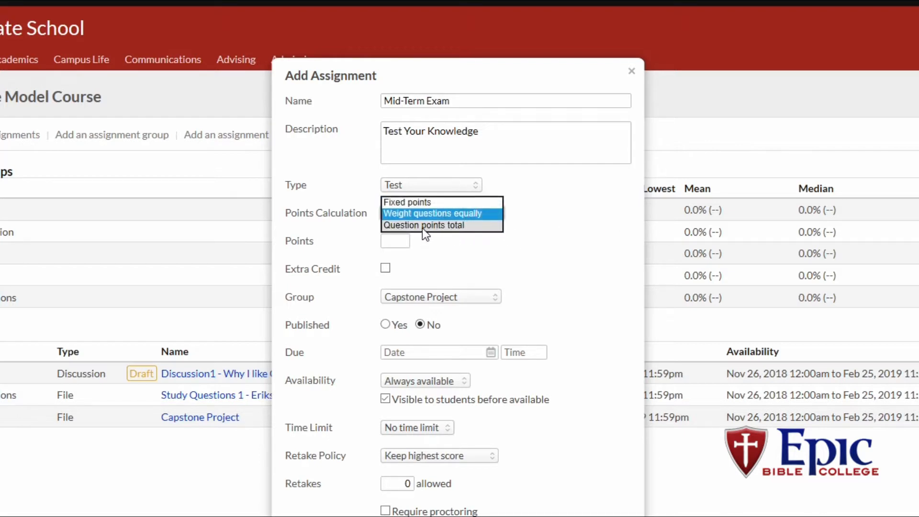
pyautogui.click(453, 226)
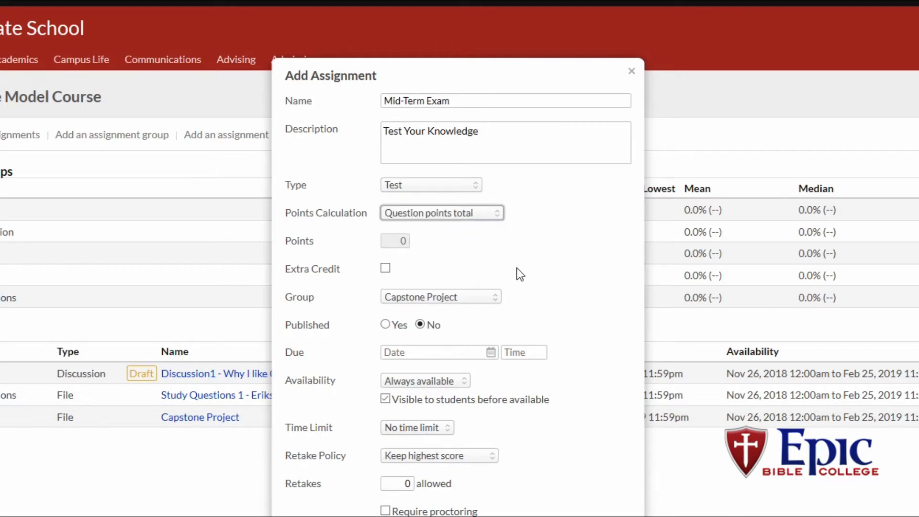
pyautogui.click(393, 239)
pyautogui.moveTo(396, 240); pyautogui.dragTo(408, 242)
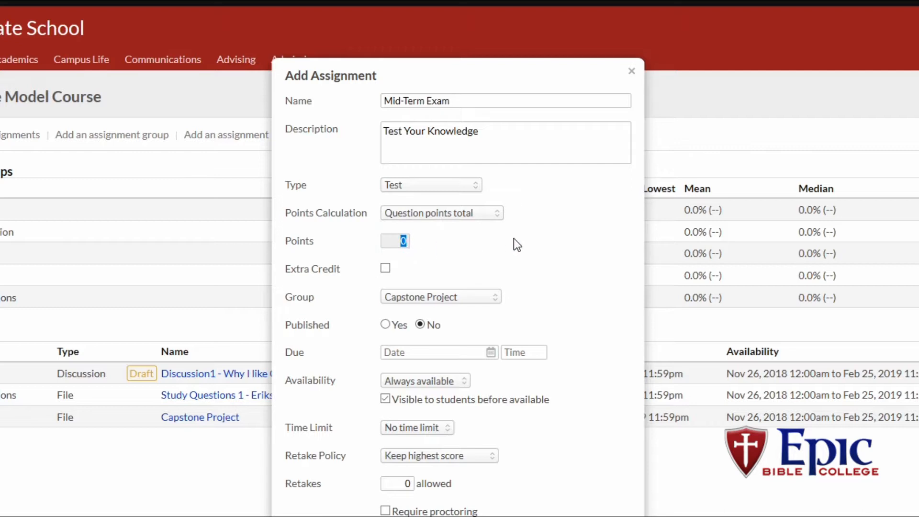
# Step: Set the exam's points calculation to "Weight questions equally" and its points to 100
pyautogui.click(476, 216)
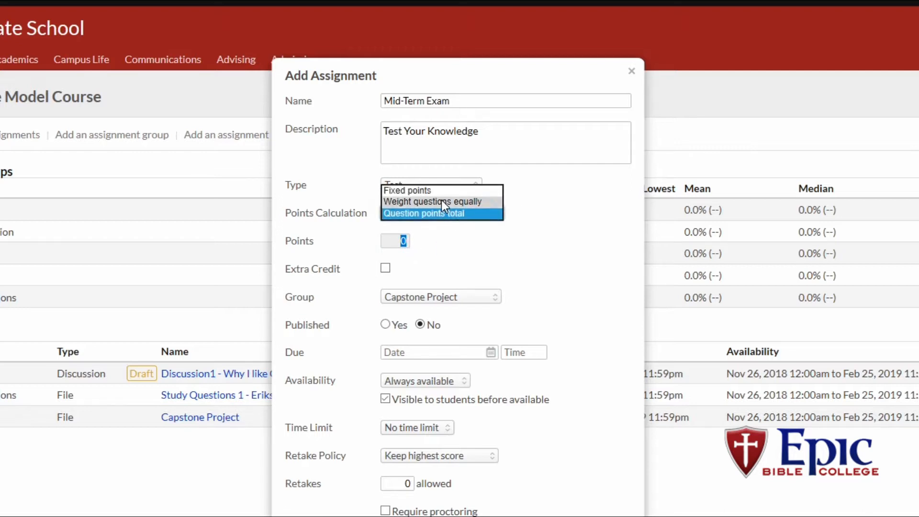
pyautogui.click(441, 201)
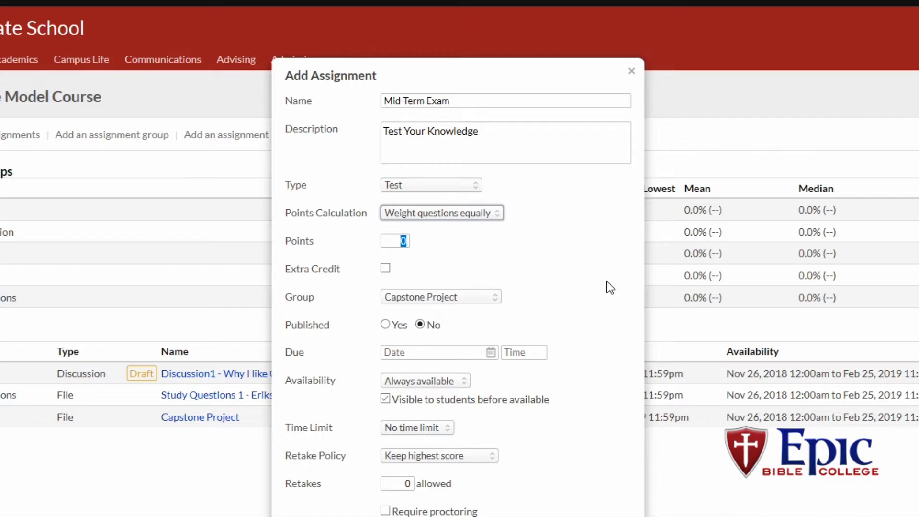
pyautogui.click(403, 241)
pyautogui.press('BackSpace')
pyautogui.write('100')
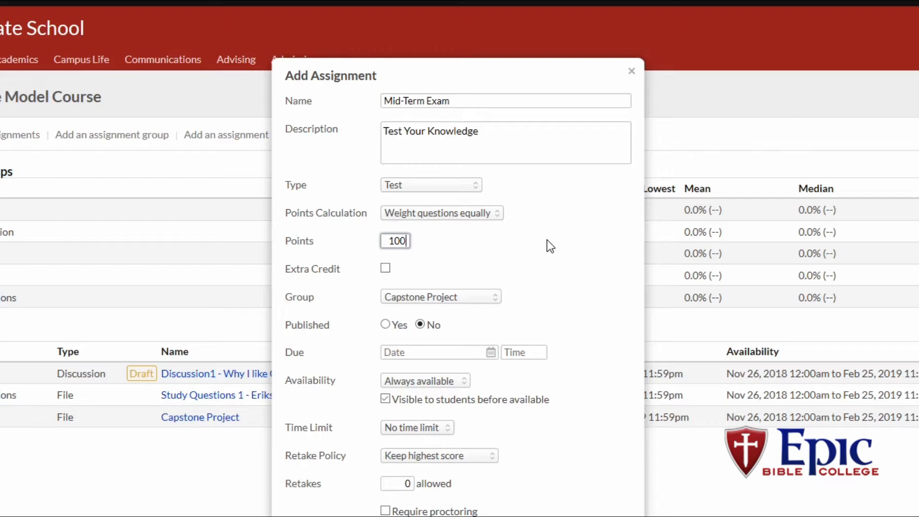
# Step: Mark the exam as published and set its due date to 02/13/2019
pyautogui.click(386, 325)
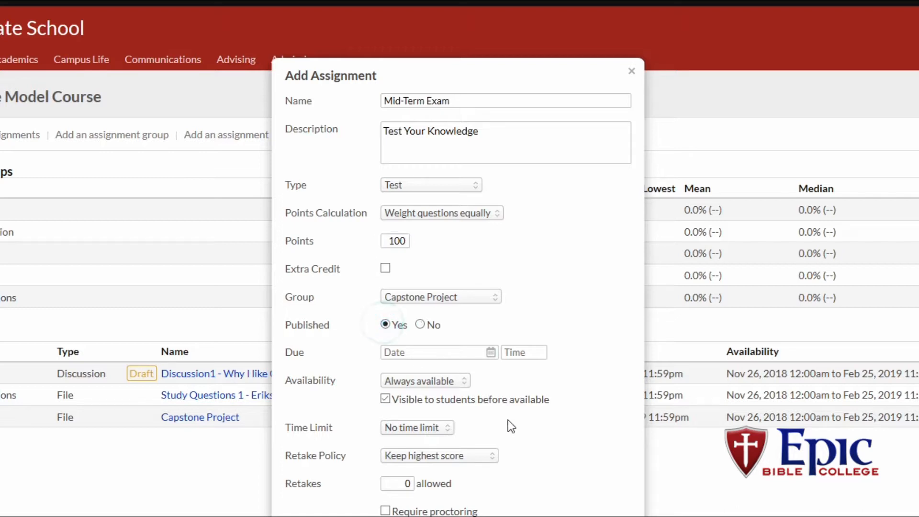
pyautogui.click(492, 355)
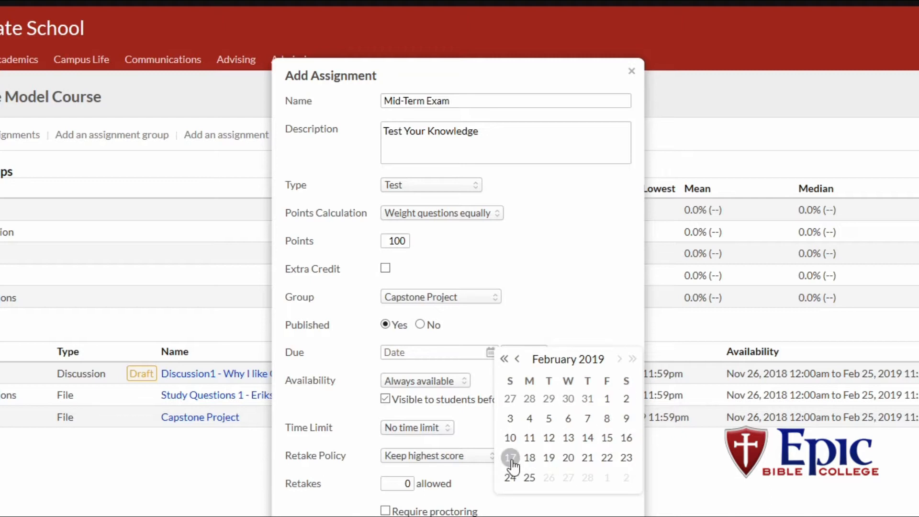
pyautogui.click(568, 437)
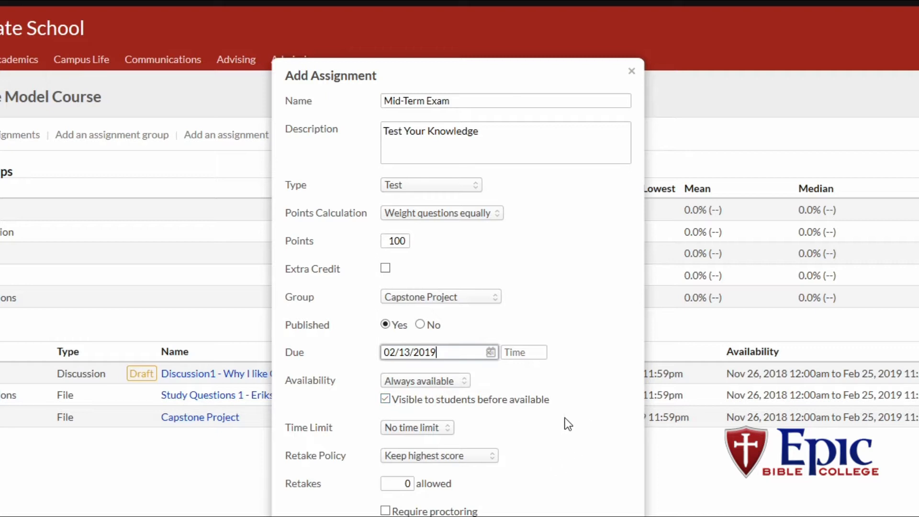
# Step: Try the availability options "Available after" and "Available until" for the exam
pyautogui.click(432, 381)
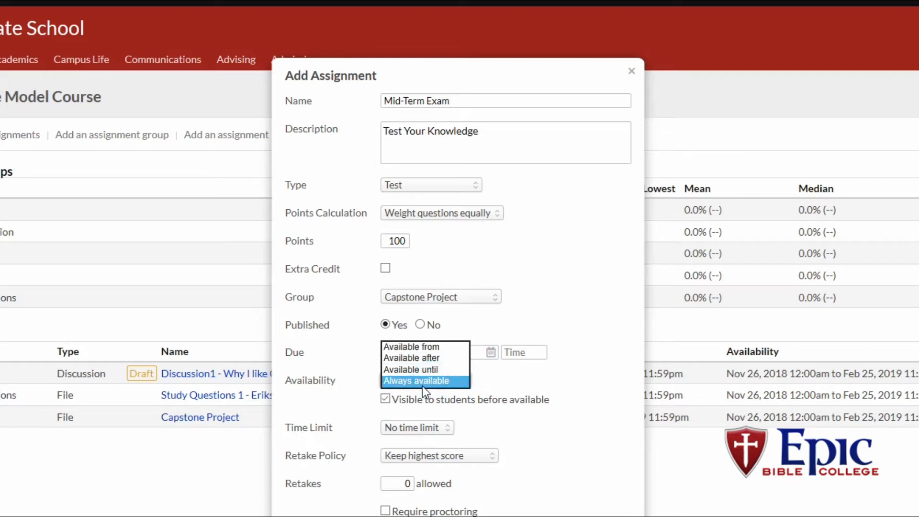
pyautogui.click(401, 357)
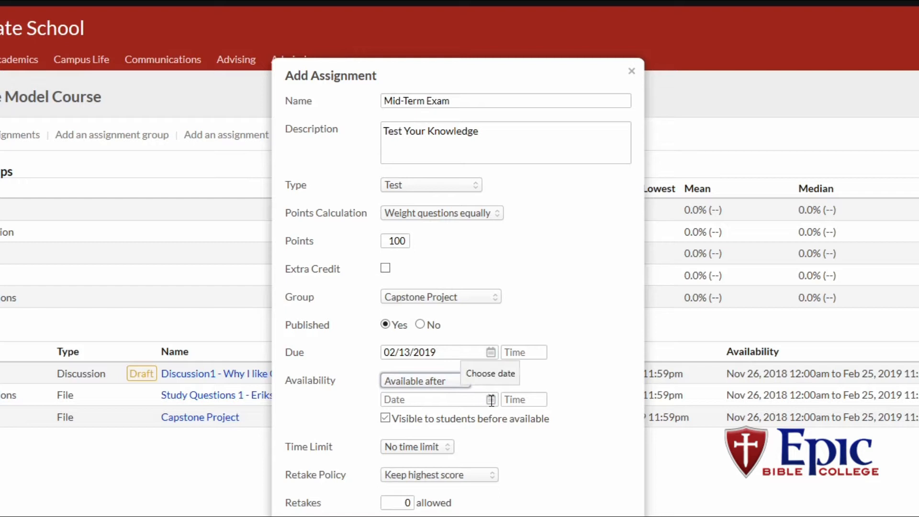
pyautogui.click(426, 384)
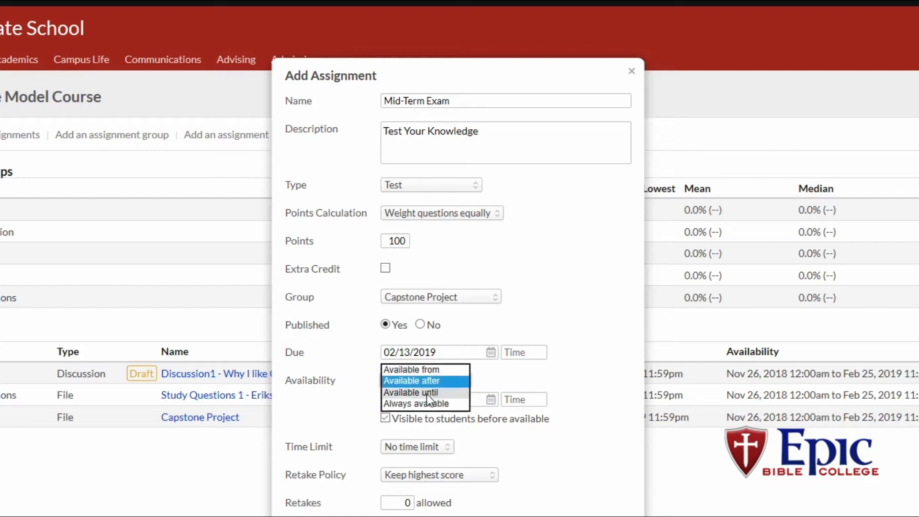
pyautogui.click(426, 395)
# Step: Set the exam's availability to "Available from" with the start date 02/13/2019
pyautogui.click(441, 384)
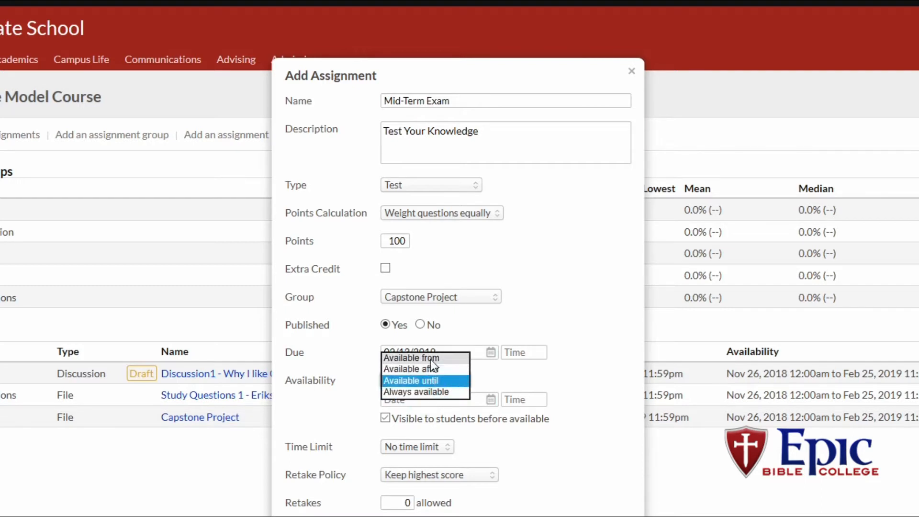
pyautogui.click(429, 360)
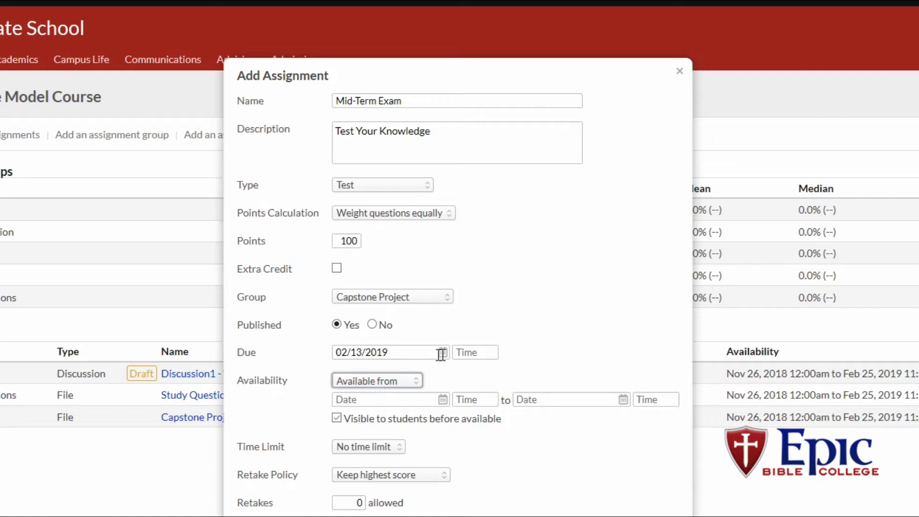
pyautogui.click(443, 398)
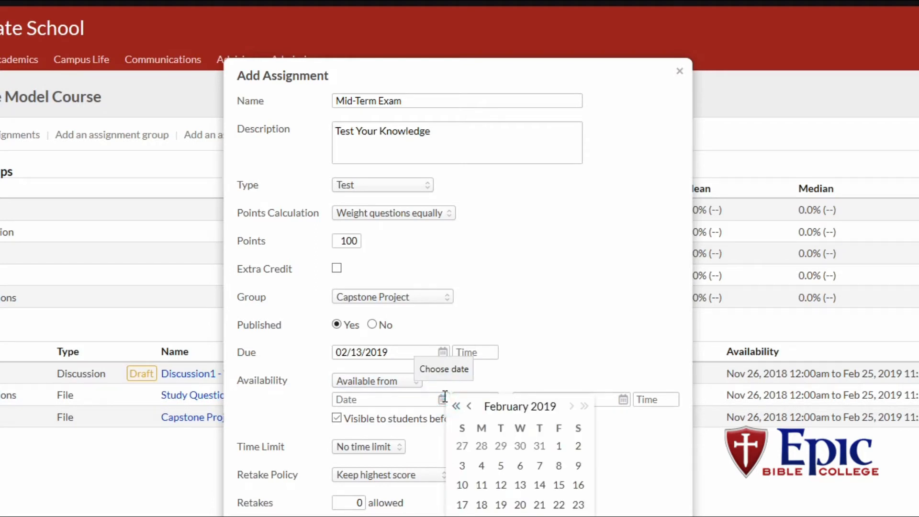
pyautogui.click(506, 487)
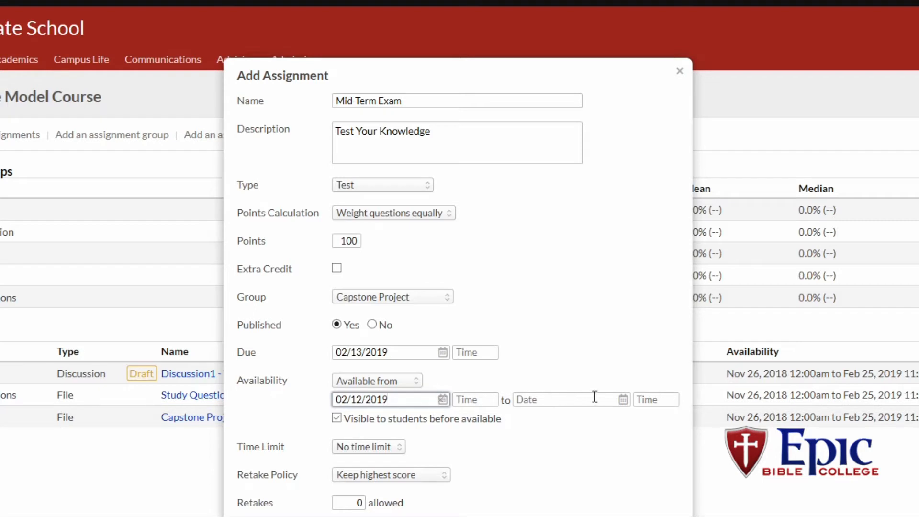
pyautogui.click(444, 400)
pyautogui.click(520, 487)
pyautogui.click(337, 416)
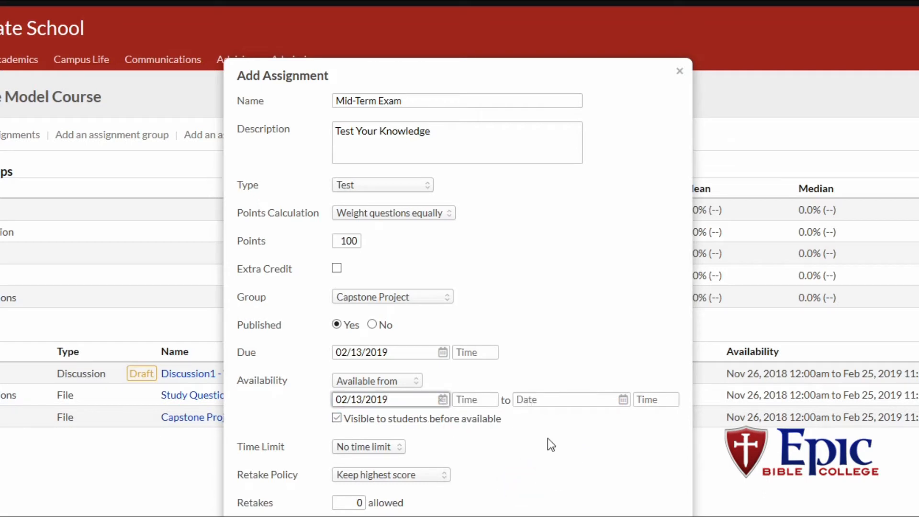
# Step: Set the end of the exam's availability to 02/14/2019 at 10:01AM
pyautogui.click(623, 399)
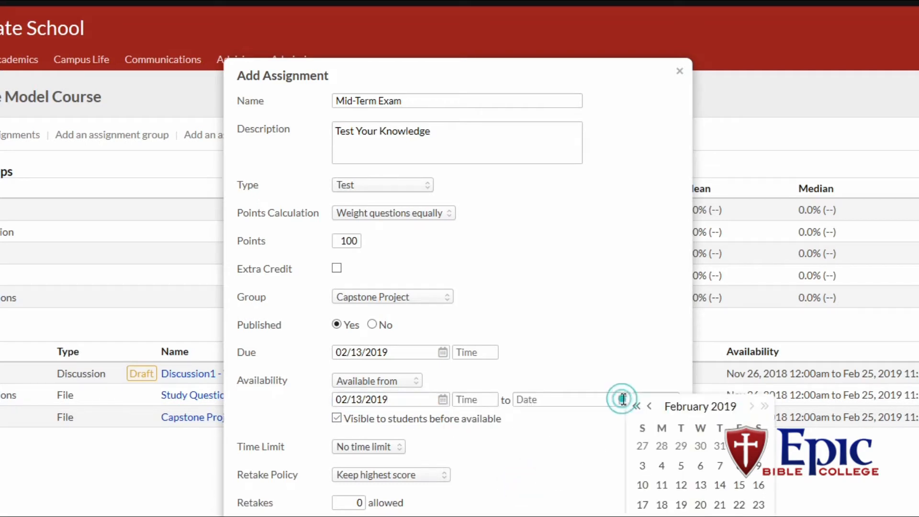
pyautogui.click(720, 485)
pyautogui.click(642, 399)
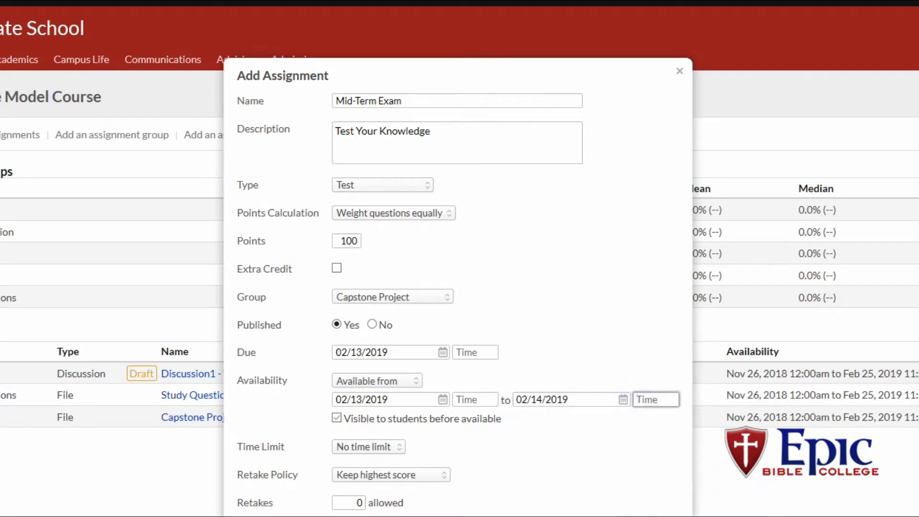
pyautogui.write('10:19PM')
pyautogui.click(661, 401)
pyautogui.write('01AM')
pyautogui.click(669, 400)
pyautogui.press('a')
pyautogui.click(600, 429)
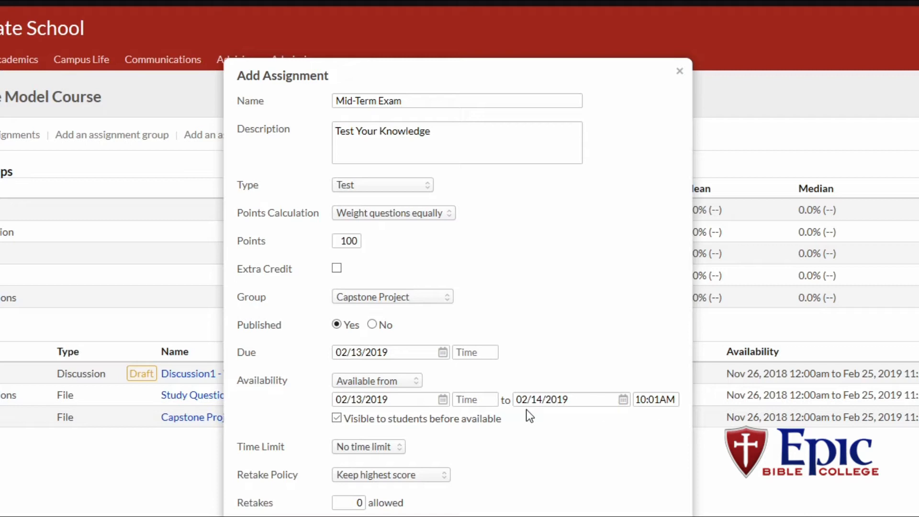
# Step: Give the exam a time limit of 2 Hours, leave its retake policy at "Keep highest score", and save it
pyautogui.click(365, 446)
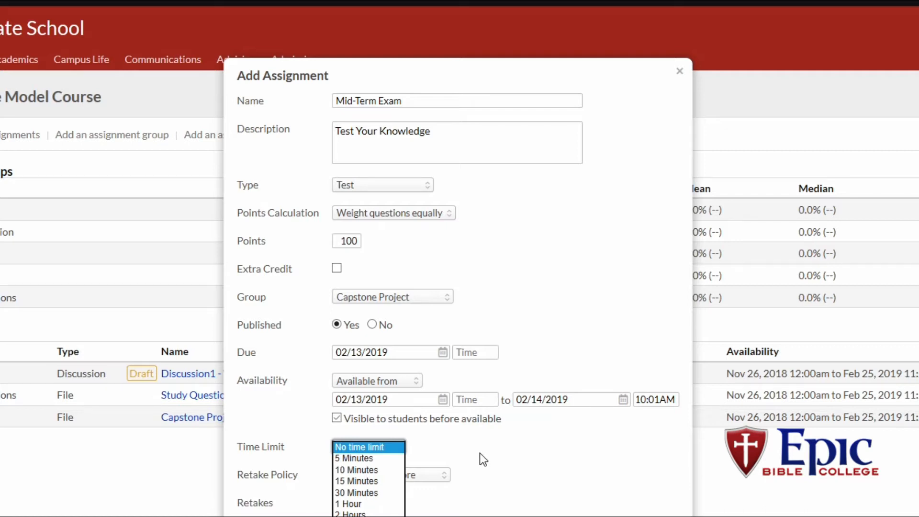
pyautogui.click(344, 512)
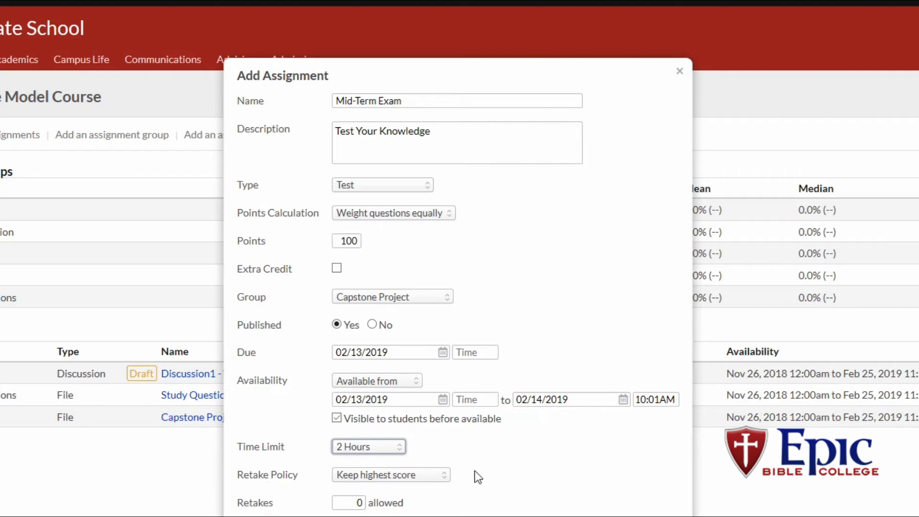
pyautogui.click(397, 475)
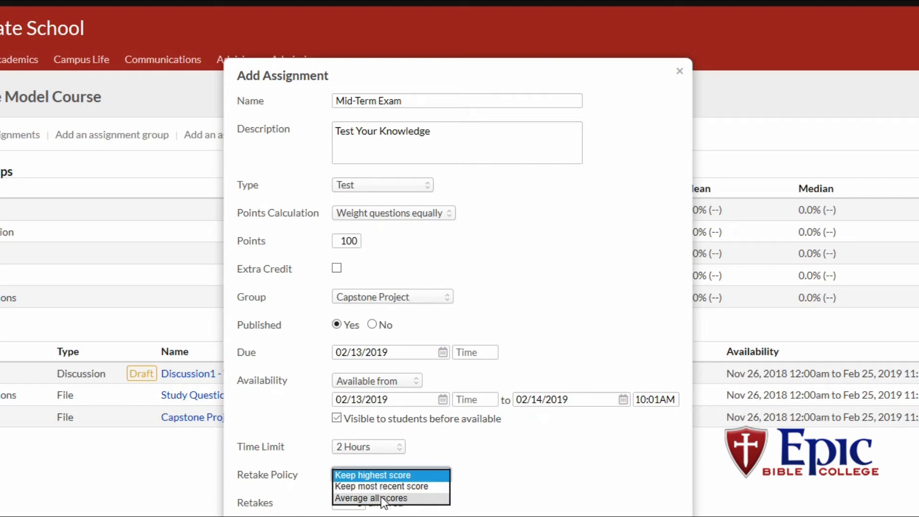
pyautogui.click(547, 473)
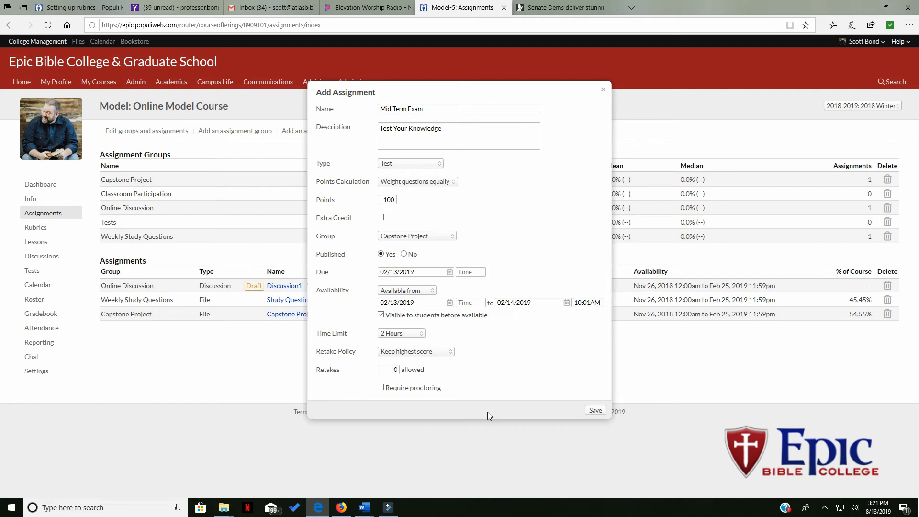
pyautogui.click(595, 411)
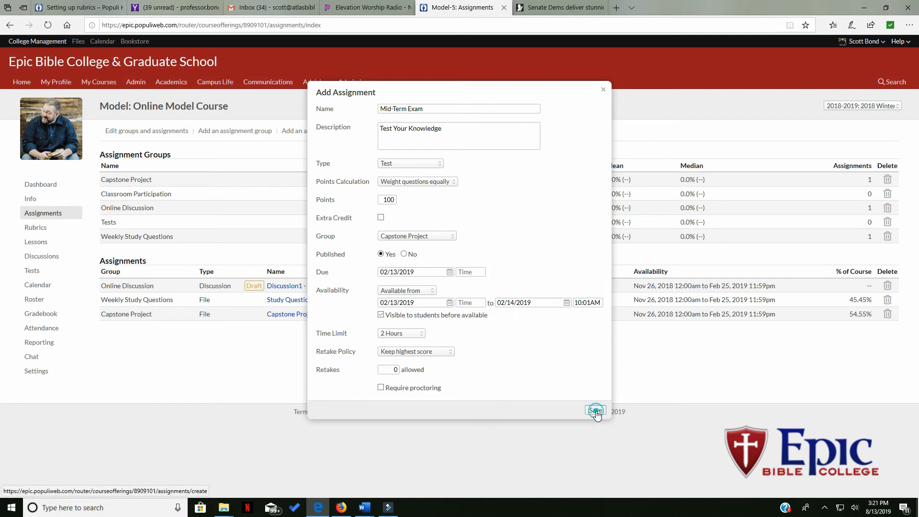